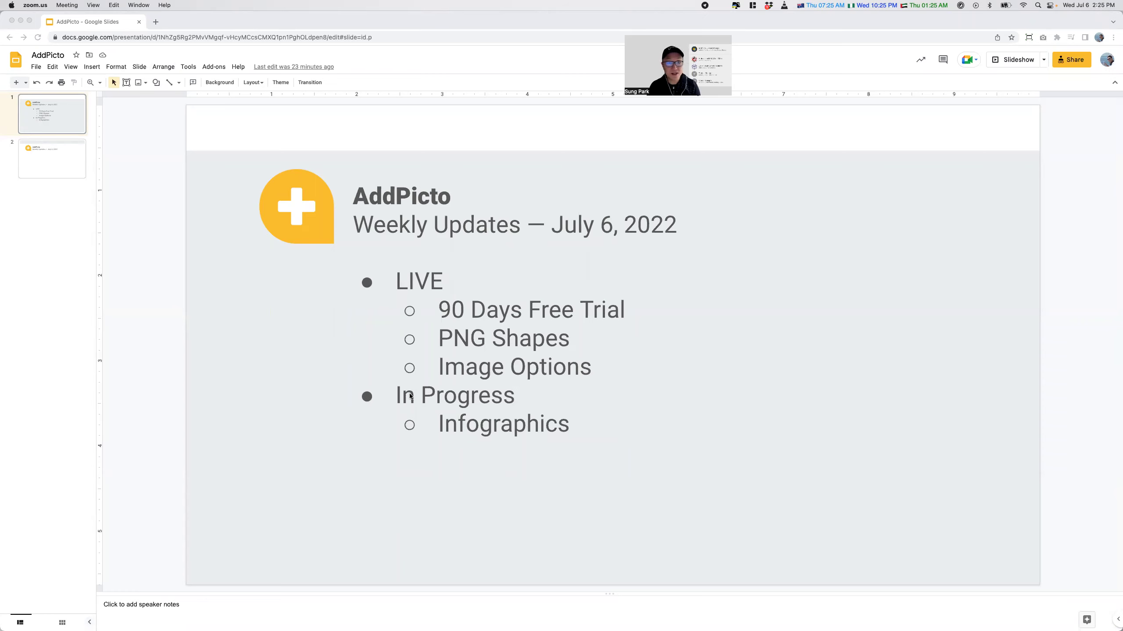
Launch the AddPicto - Mask Images add-on and go to slide 2
click(152, 254)
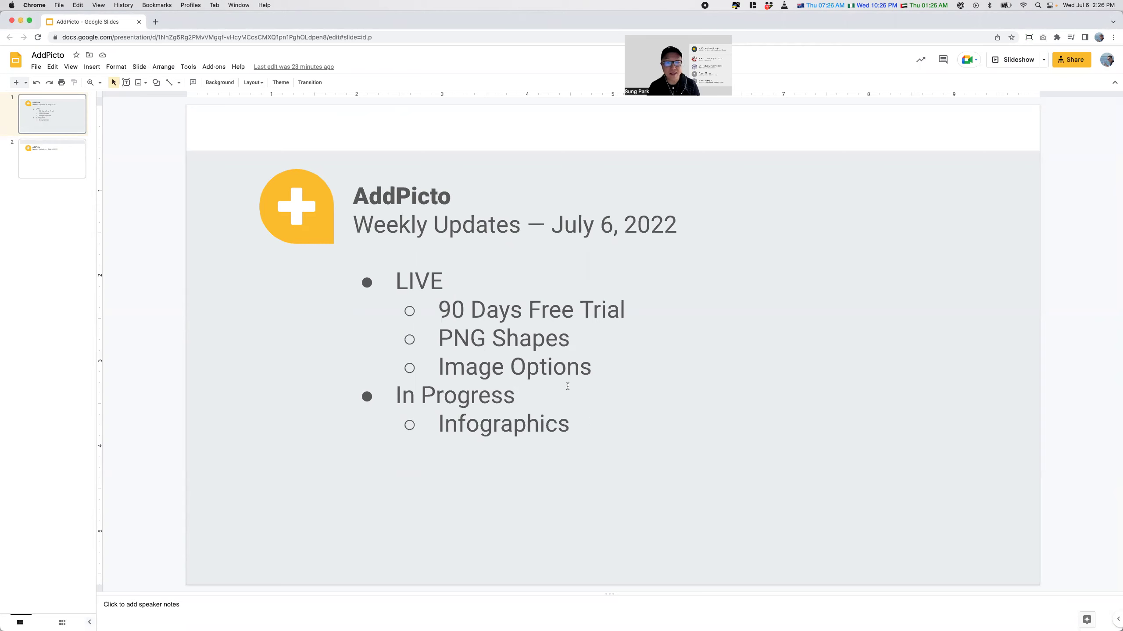
click(213, 67)
mouse_move(238, 104)
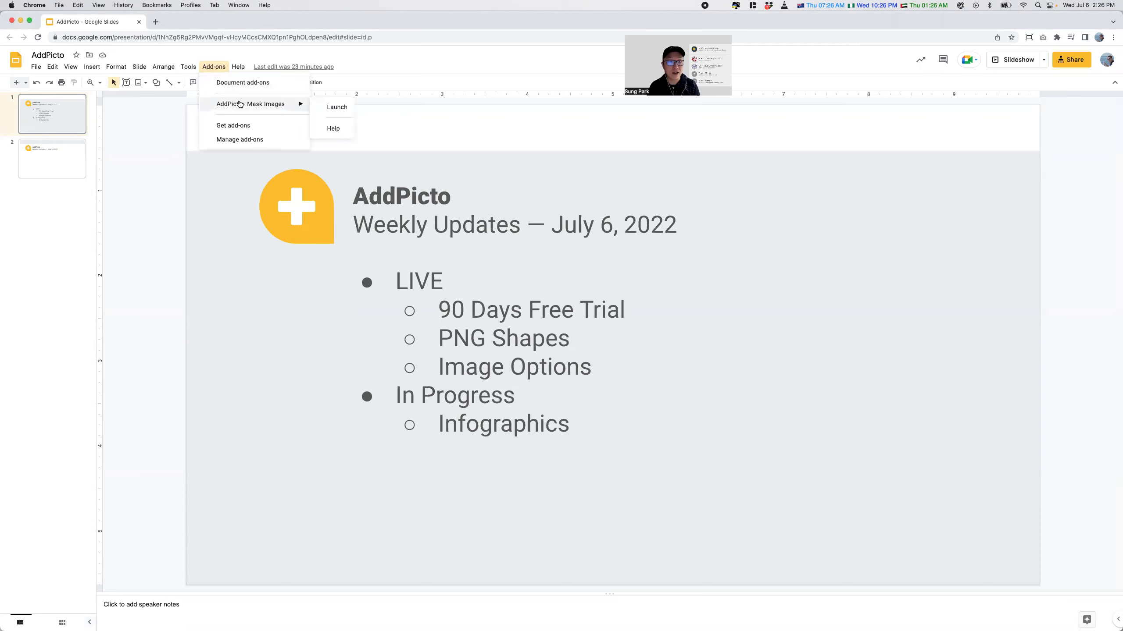
click(328, 107)
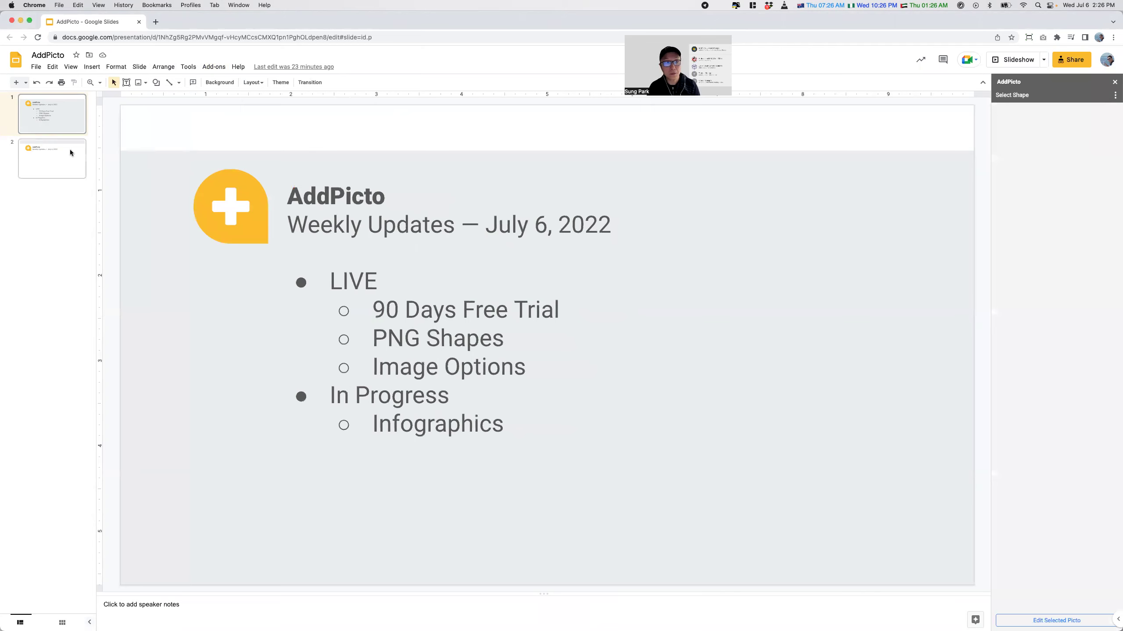
click(58, 156)
Insert a laptop mockup filled with a kitten photo found by searching 'cats', centred on the slide
click(1106, 462)
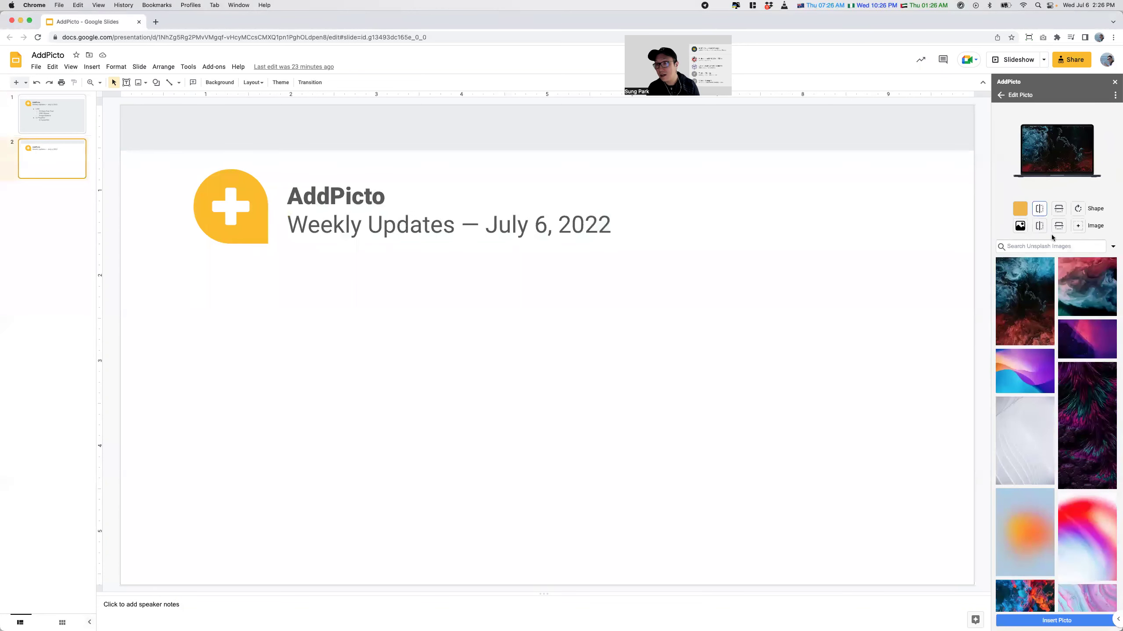
click(1026, 403)
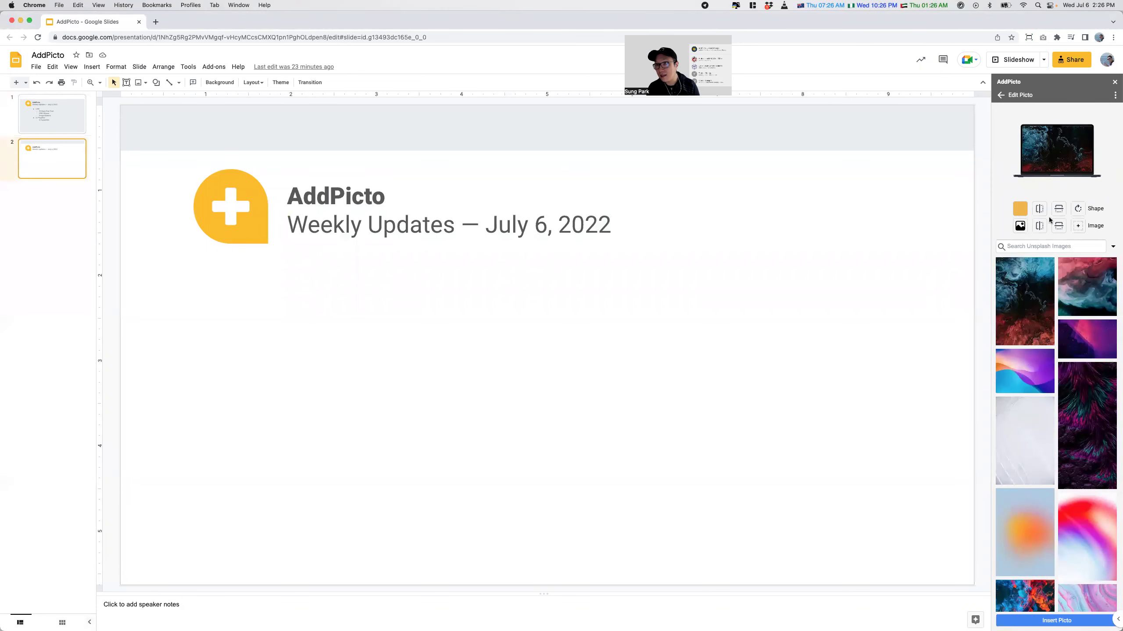
click(1026, 246)
text(cats)
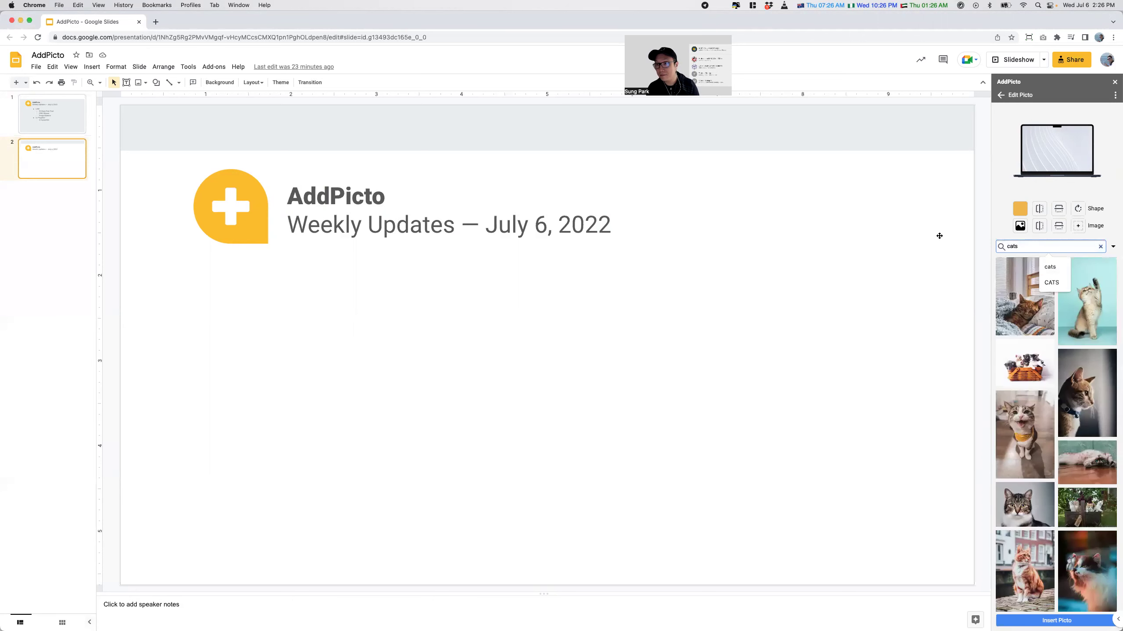
click(1090, 314)
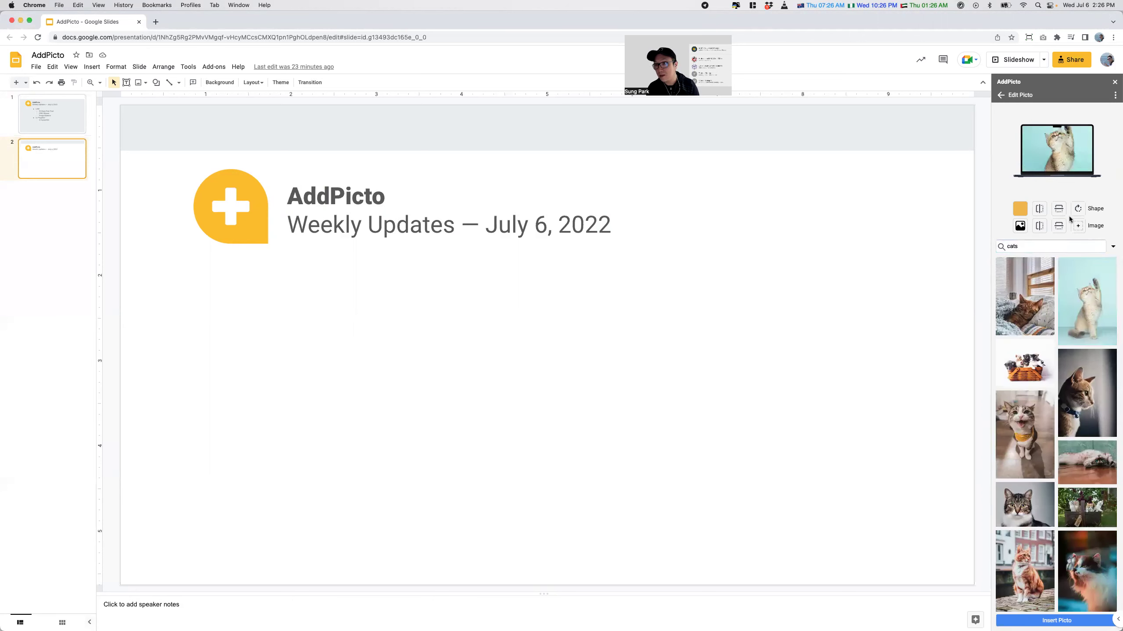
click(1058, 621)
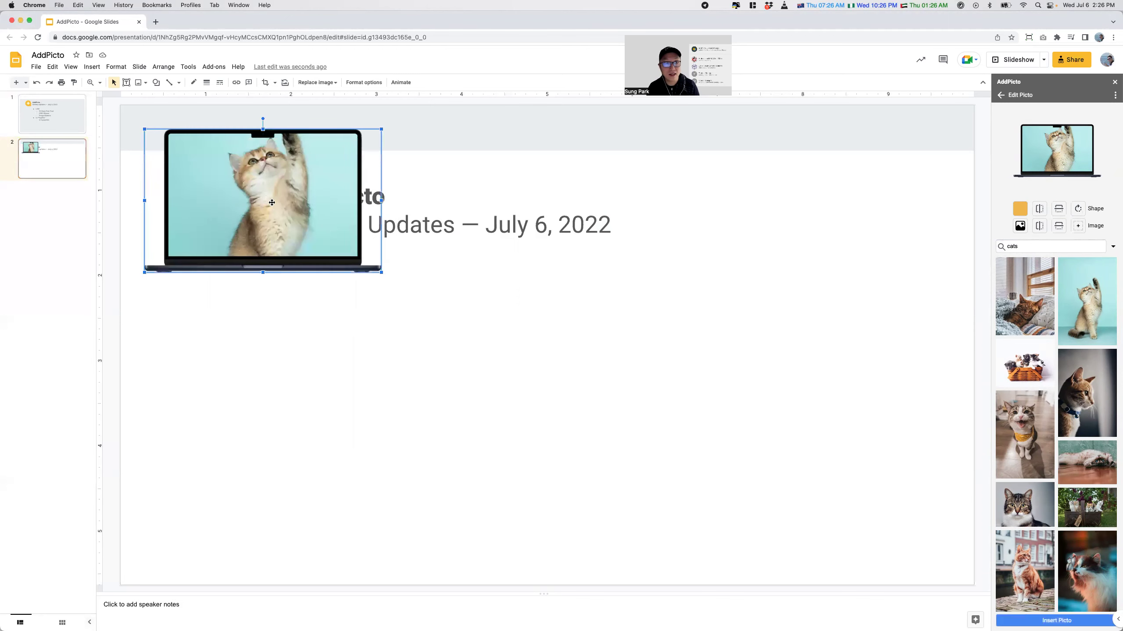
drag(254, 222, 476, 362)
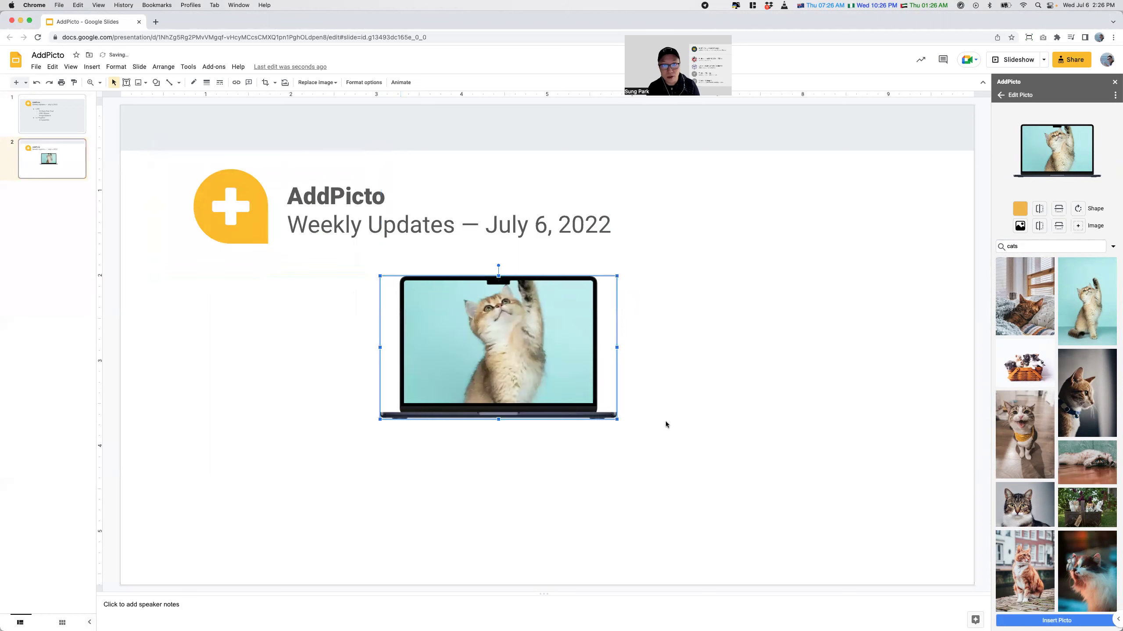
Set the cat image size in the laptop preview to 150%
click(679, 513)
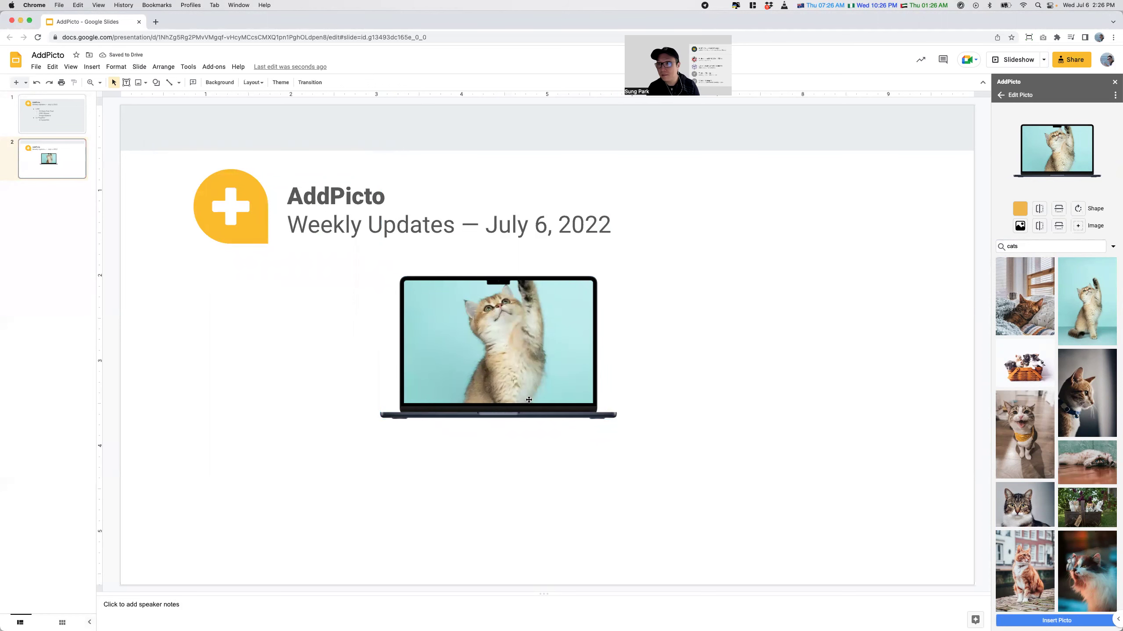
click(1020, 227)
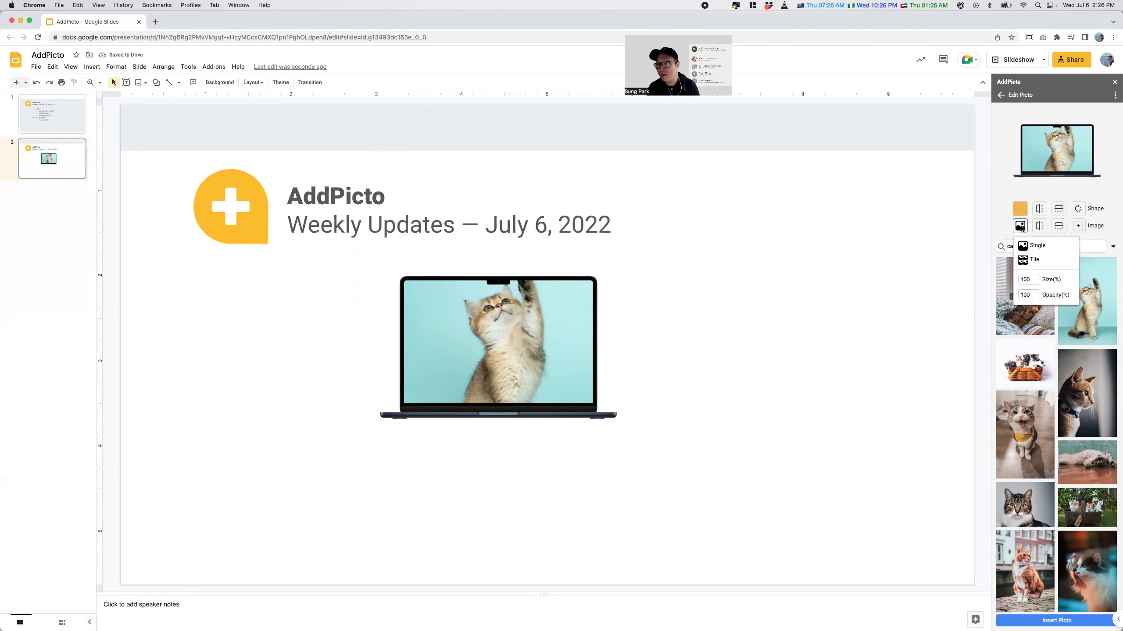
double_click(1028, 278)
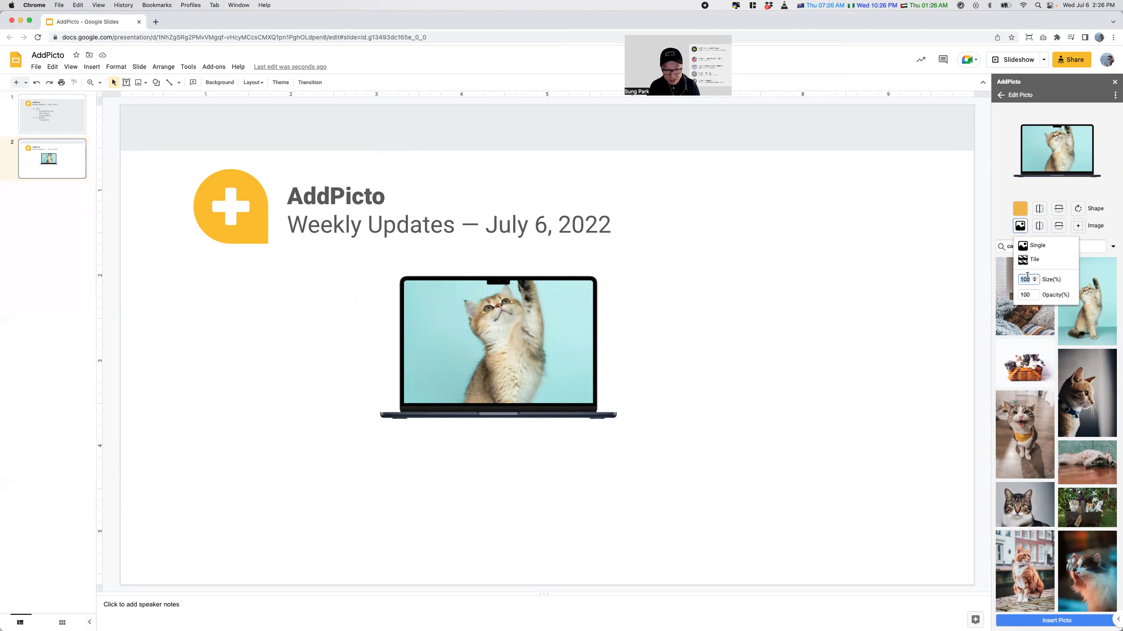
text(1)
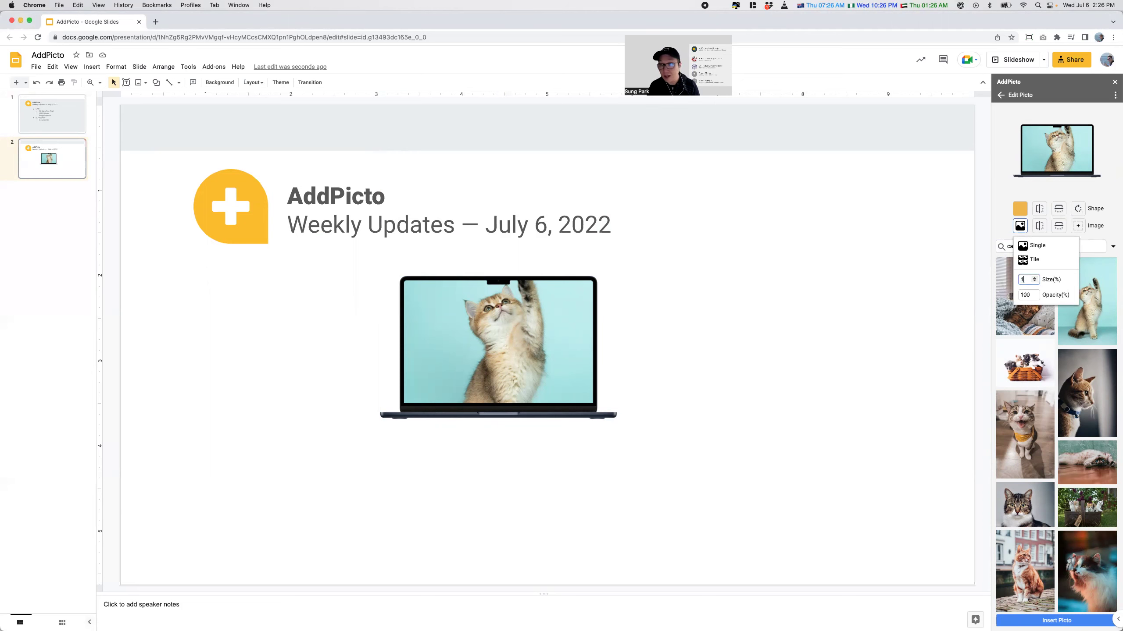
text(50)
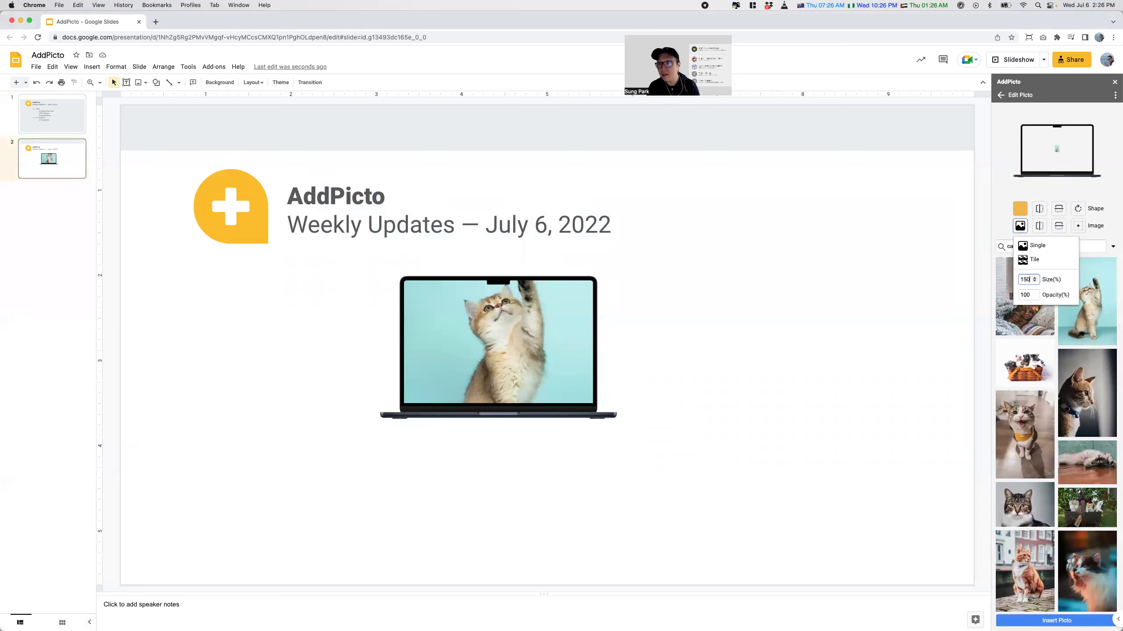
Try the bottom, top, top-left and right positions, then recentre the cat image
click(1077, 226)
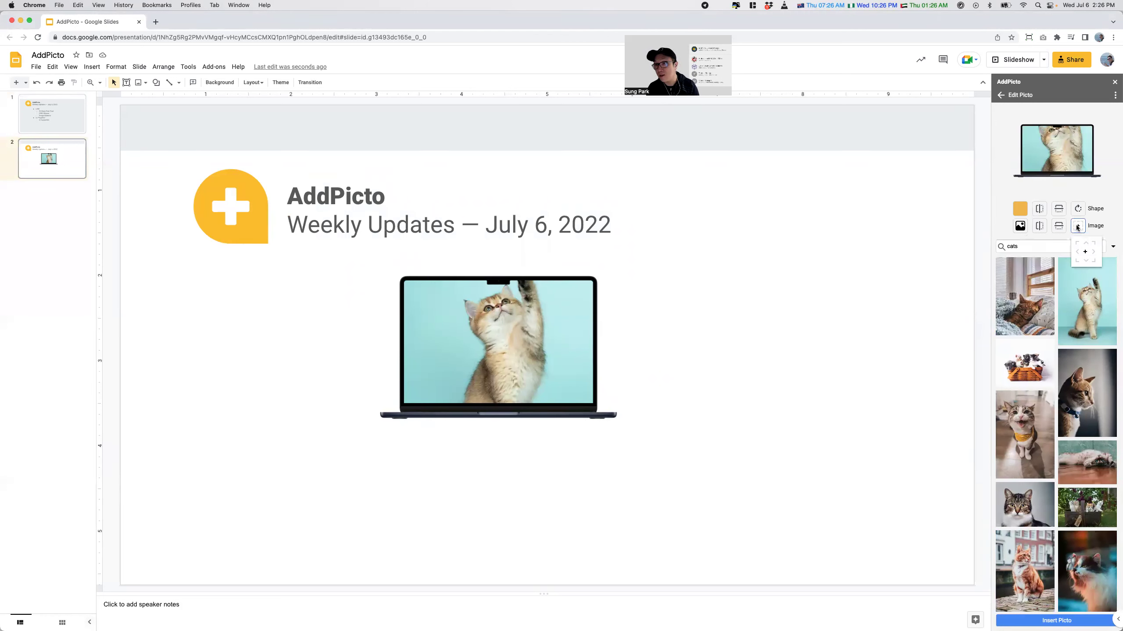
click(1086, 260)
click(1086, 245)
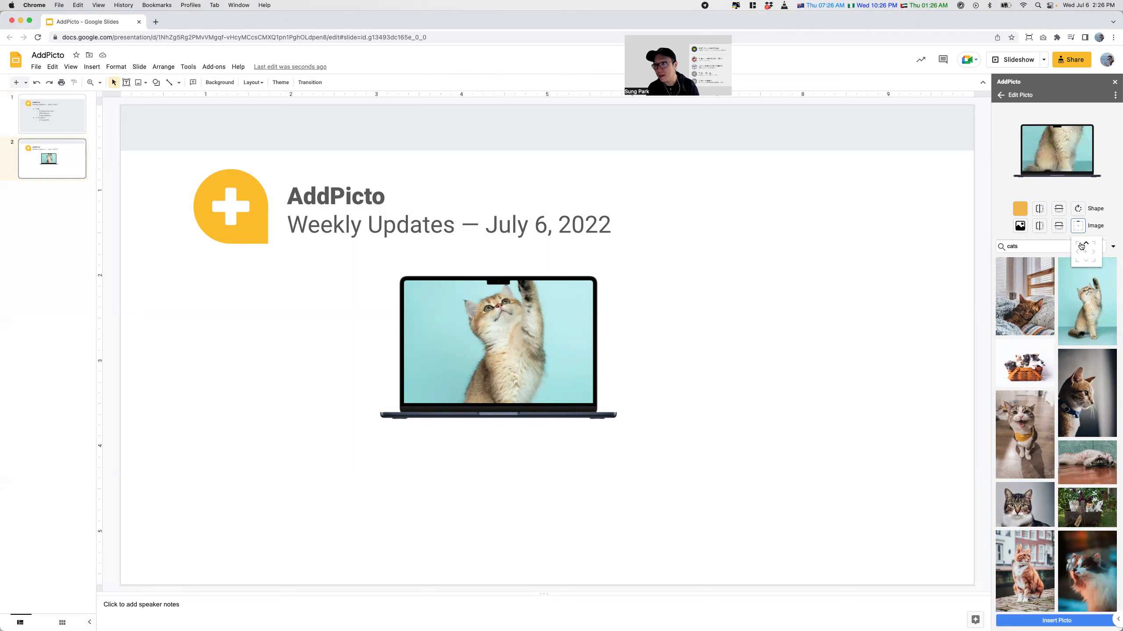
click(1077, 243)
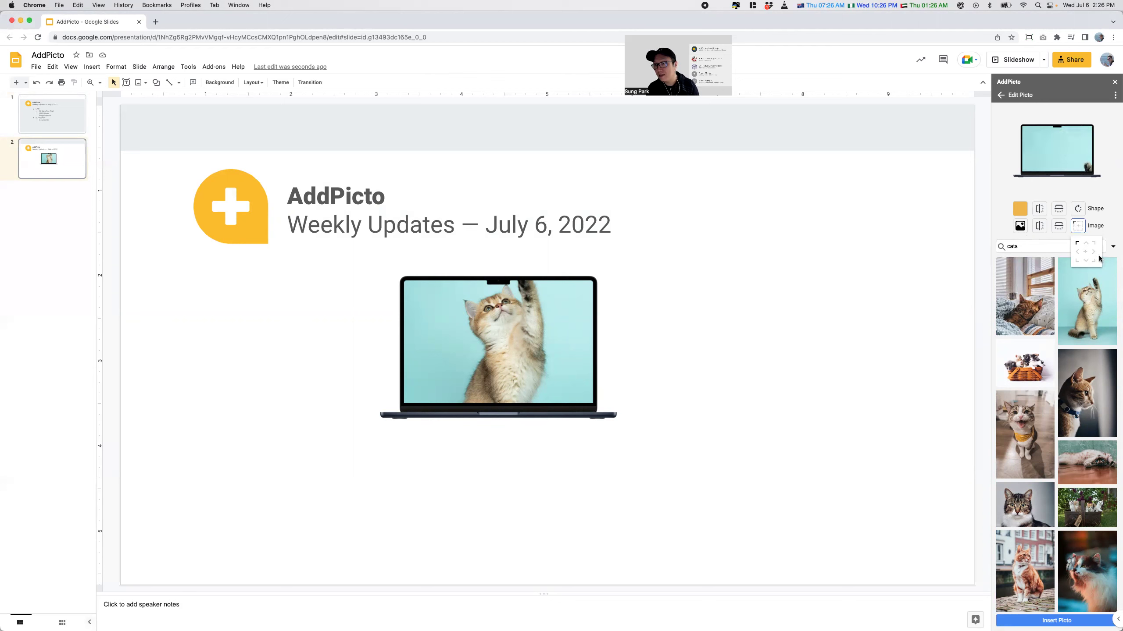
click(1093, 252)
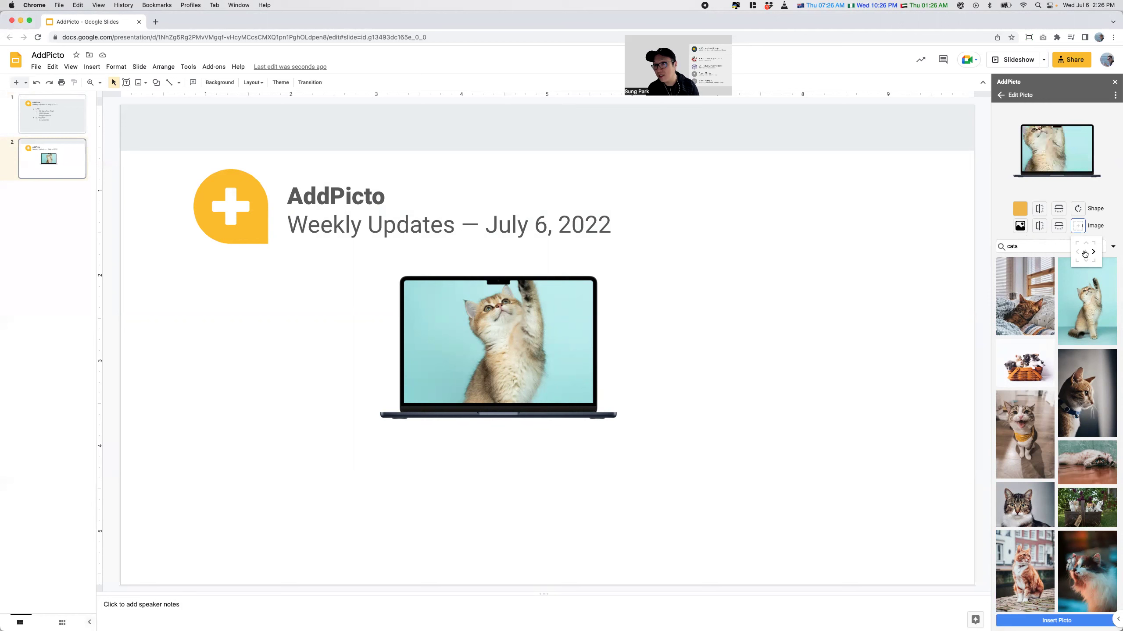
click(1085, 251)
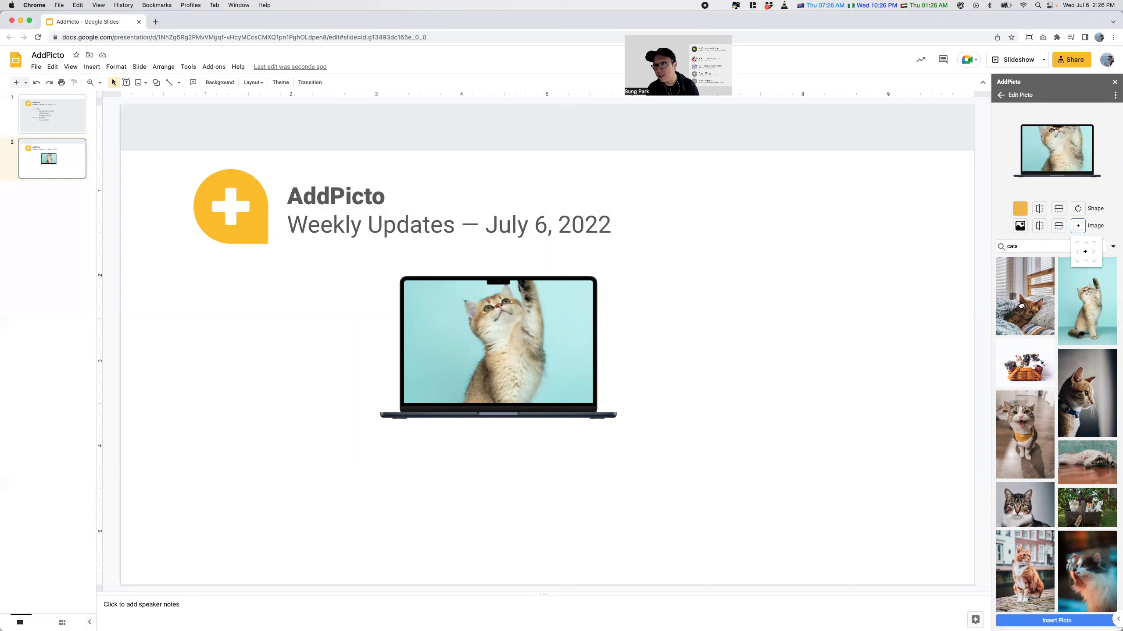
Switch the cat image to Tile mode at 75% size
click(1020, 227)
click(1029, 260)
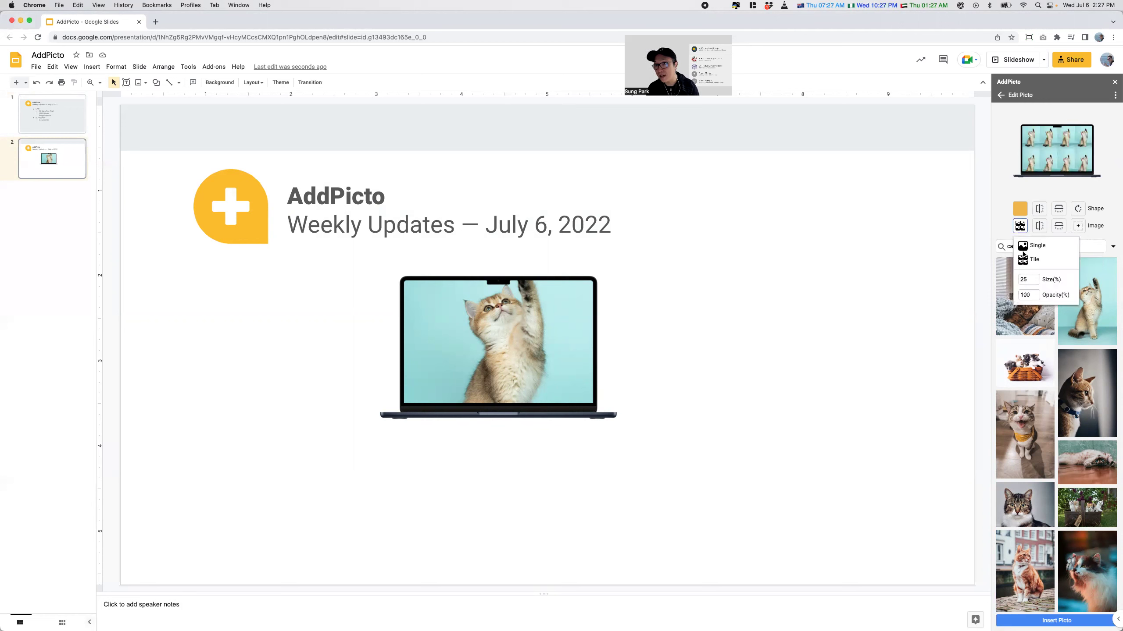
double_click(1022, 279)
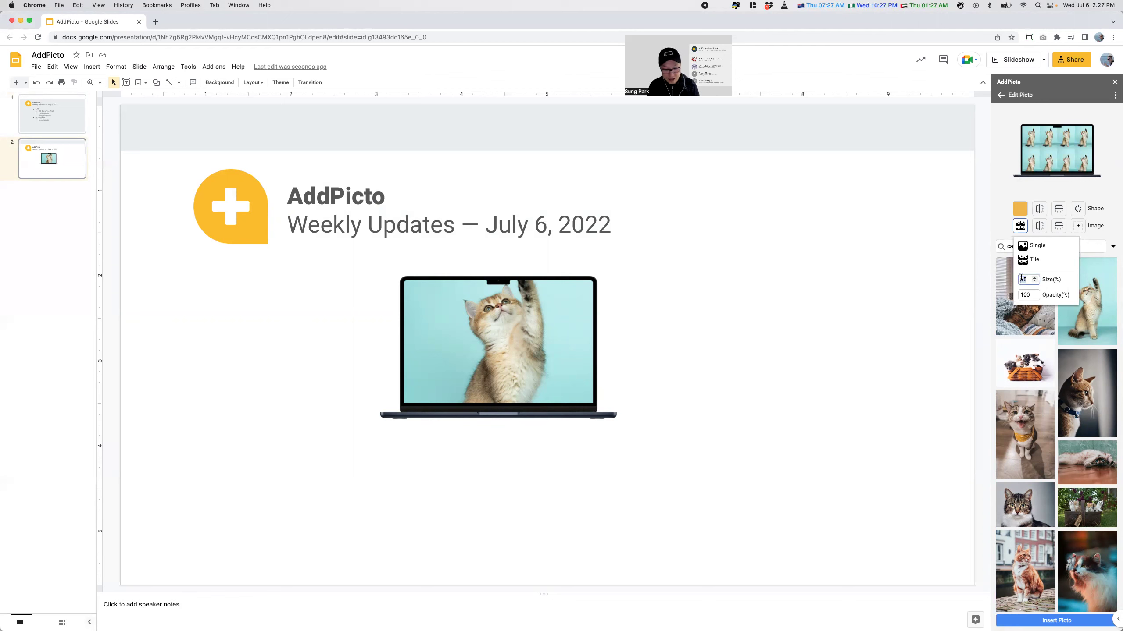
text(75)
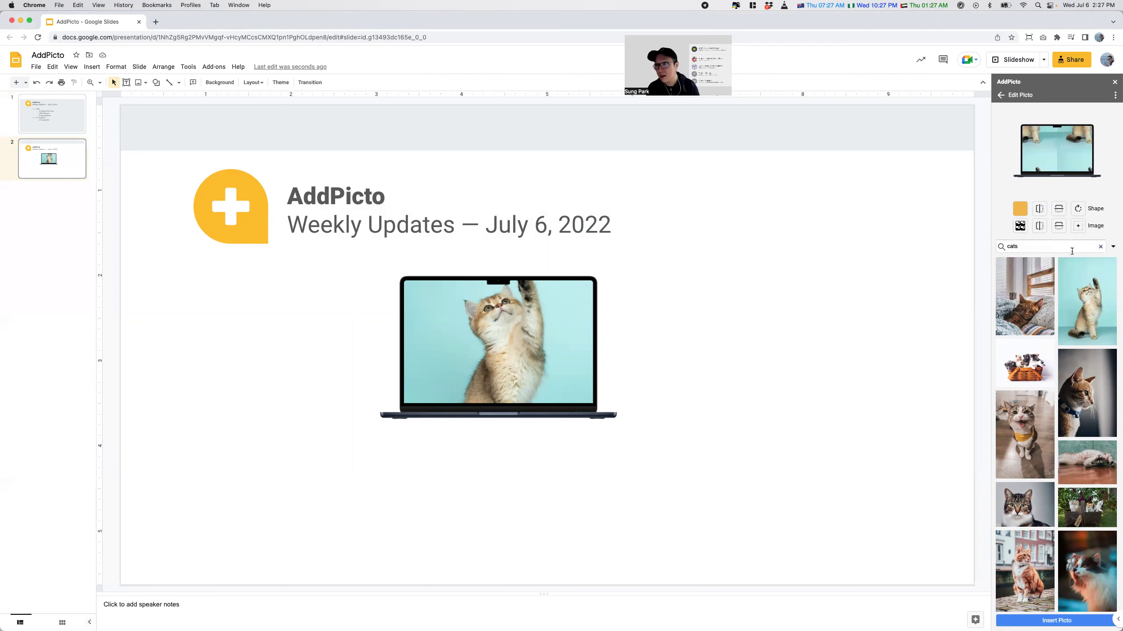
Anchor the tiled cats bottom, top, left, then finally right
mouse_move(1078, 230)
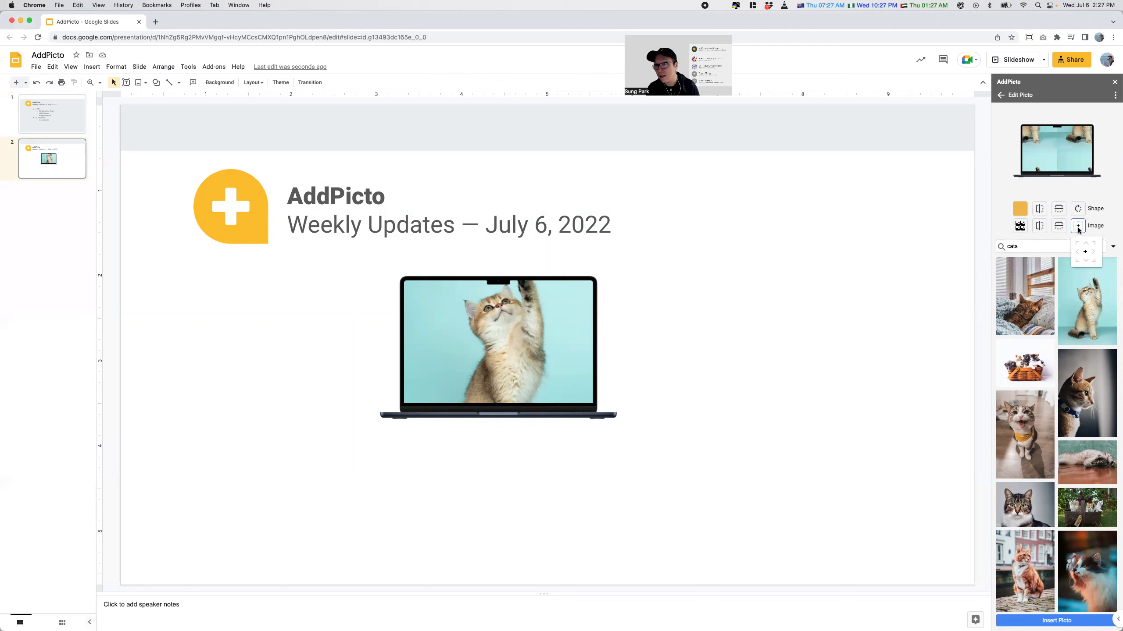
click(1086, 262)
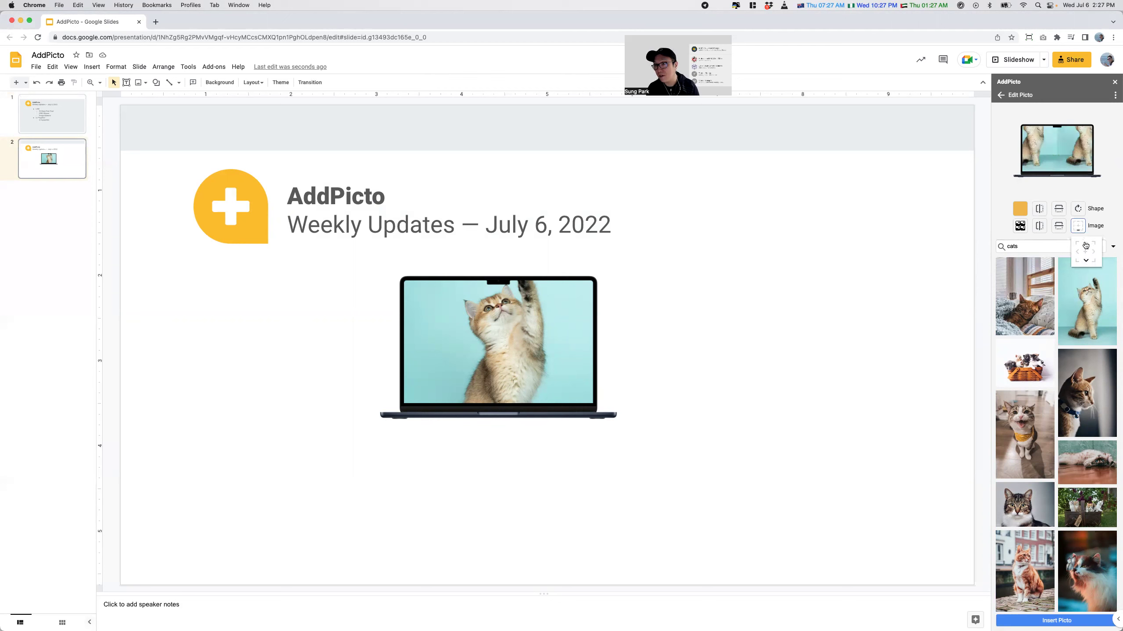
click(1085, 245)
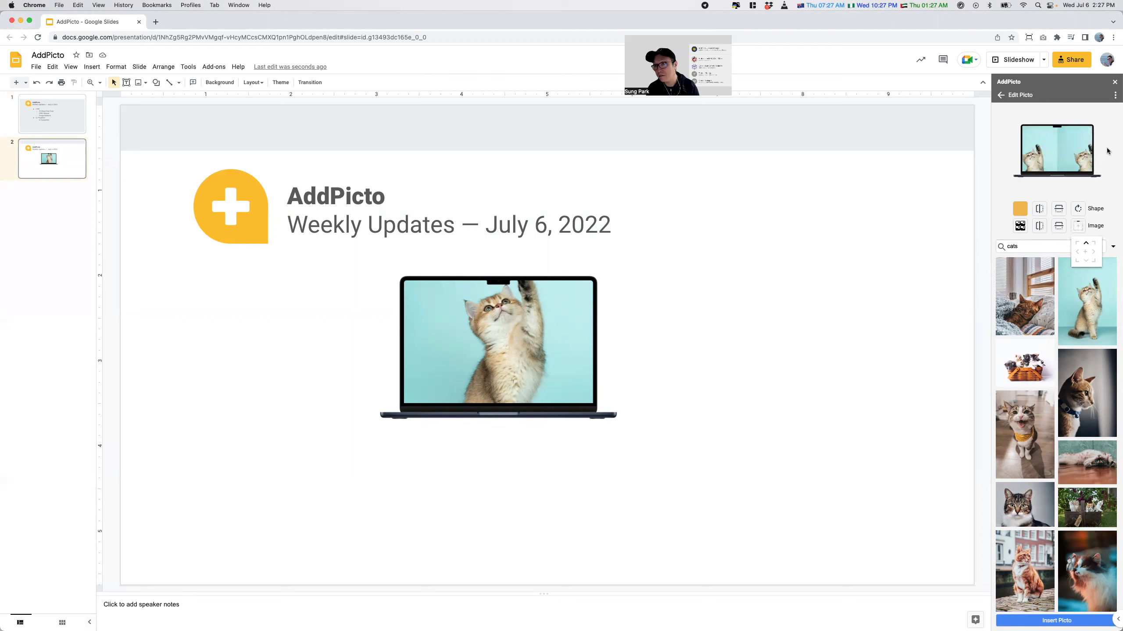
click(1078, 253)
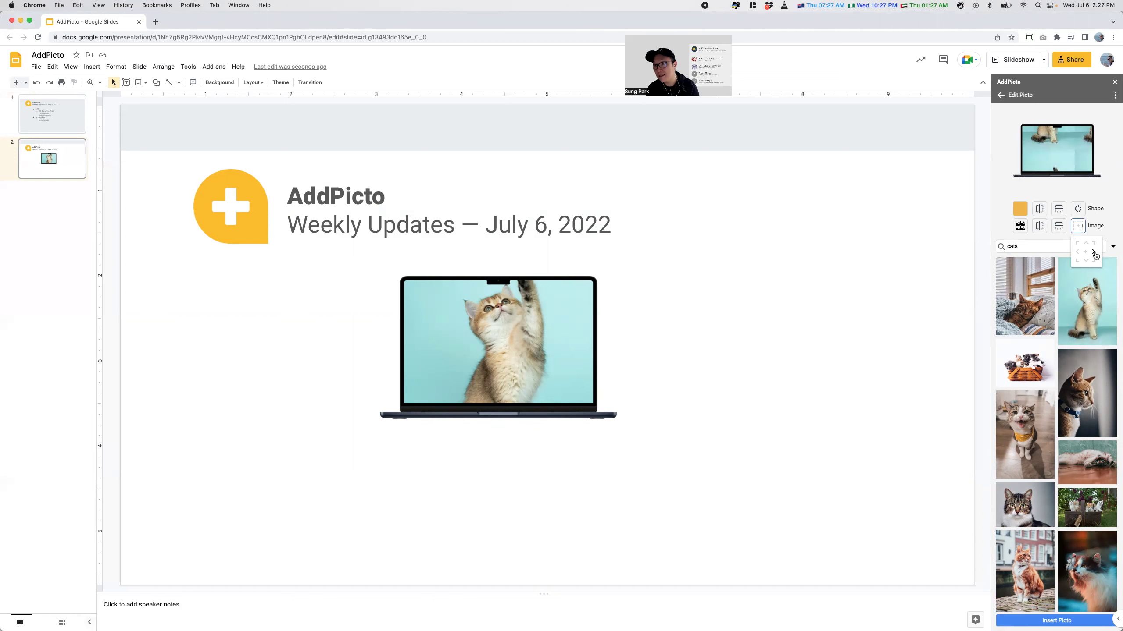
click(1094, 252)
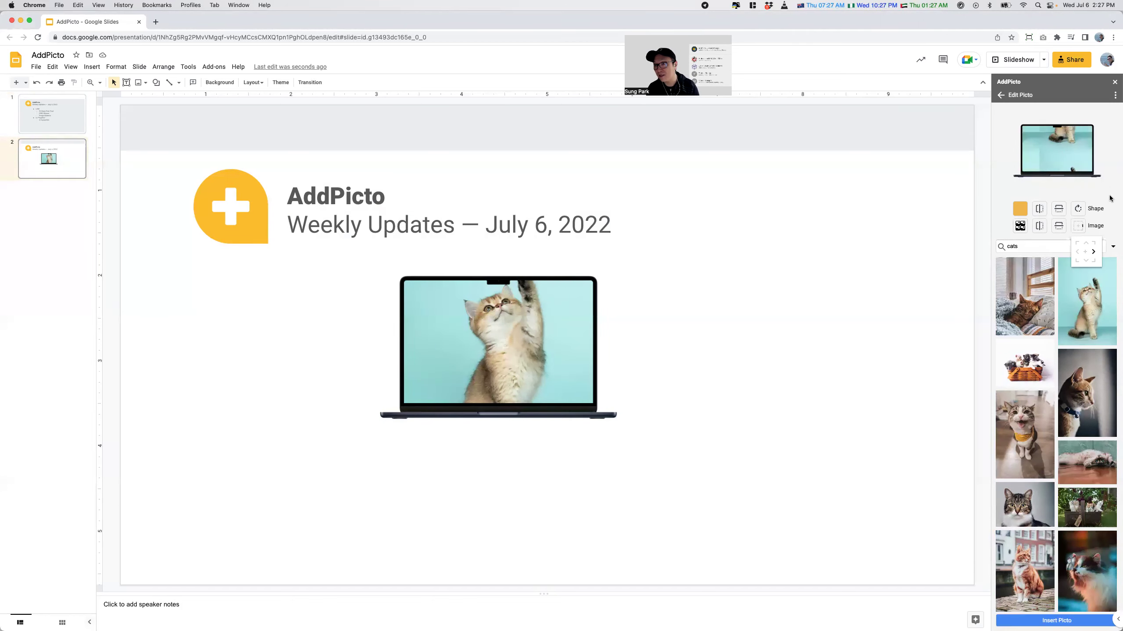
Fill the laptop with the Drive bird-and-leaves image tiled at 25% size
click(1113, 247)
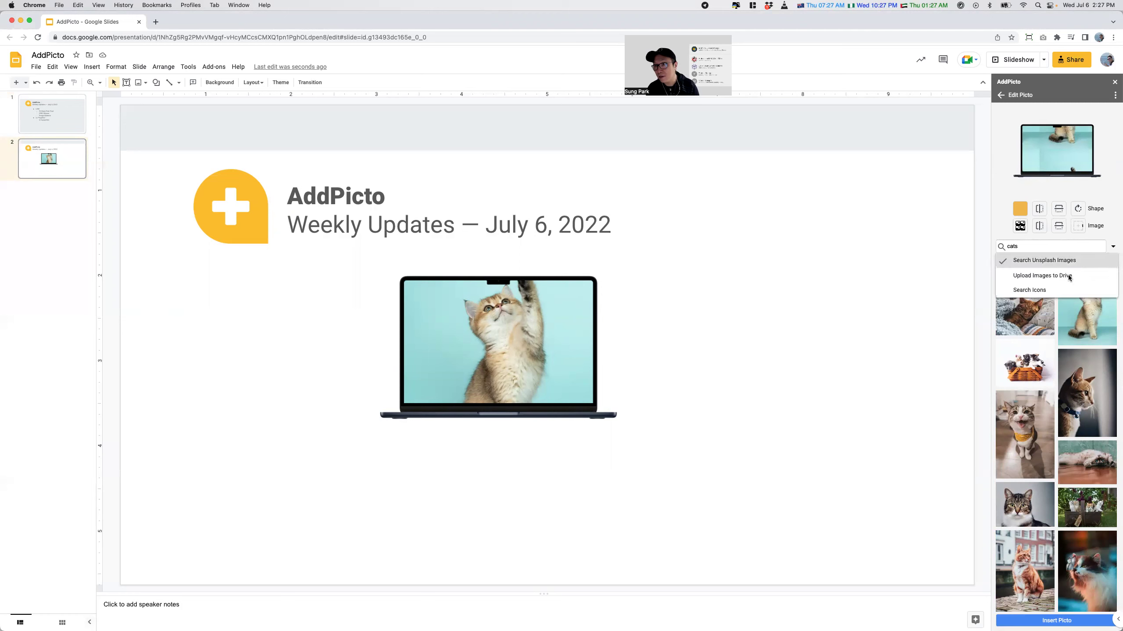
click(1069, 276)
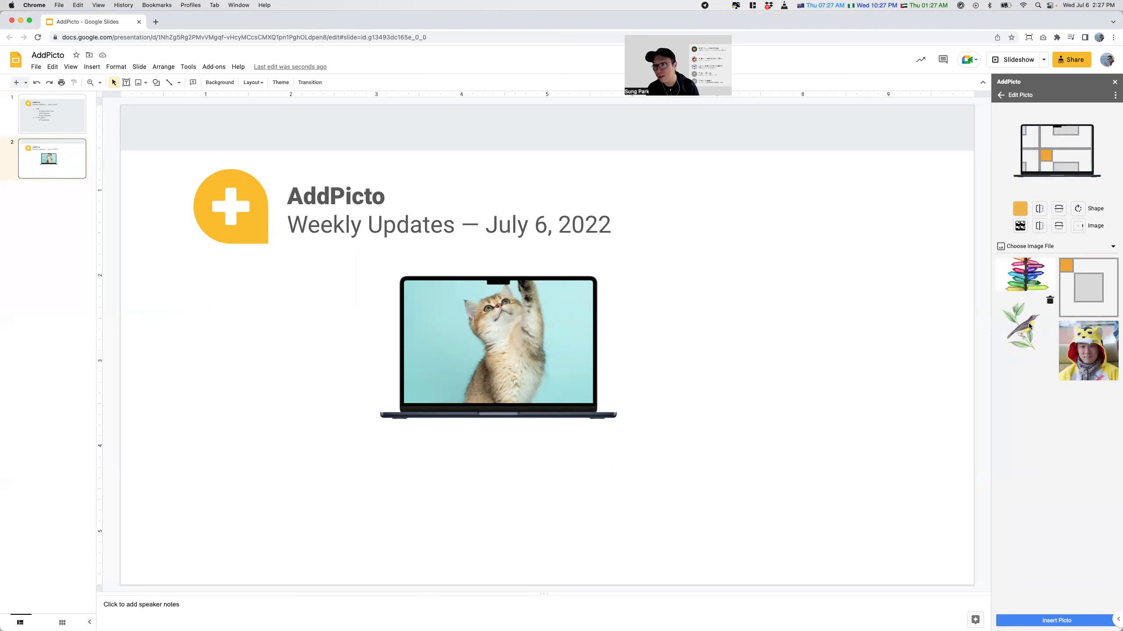
click(1030, 326)
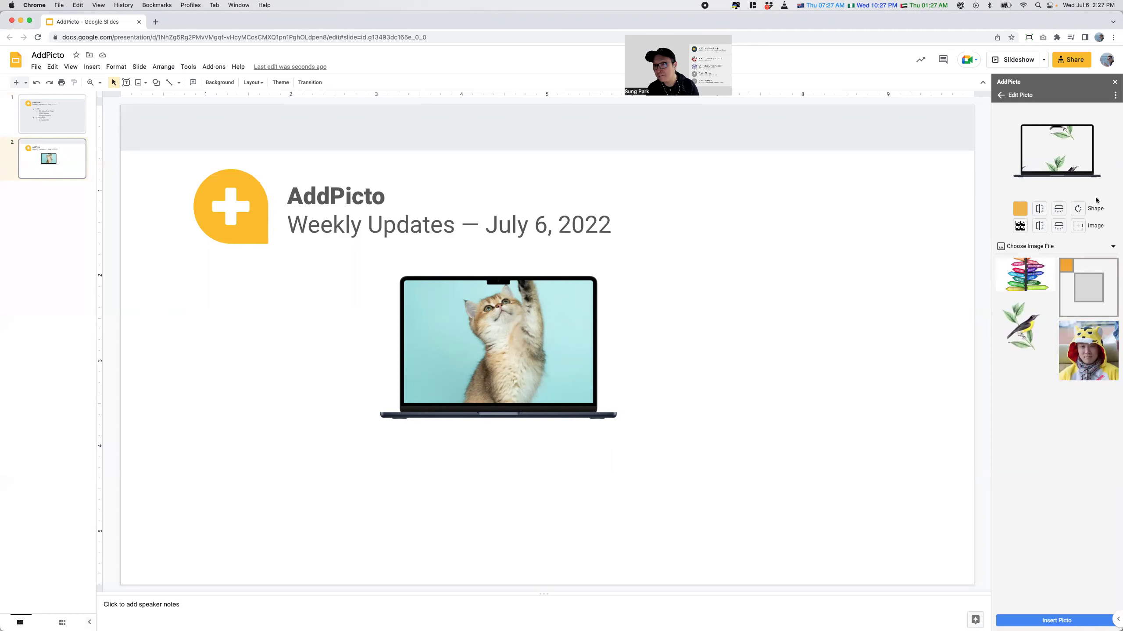
click(1021, 226)
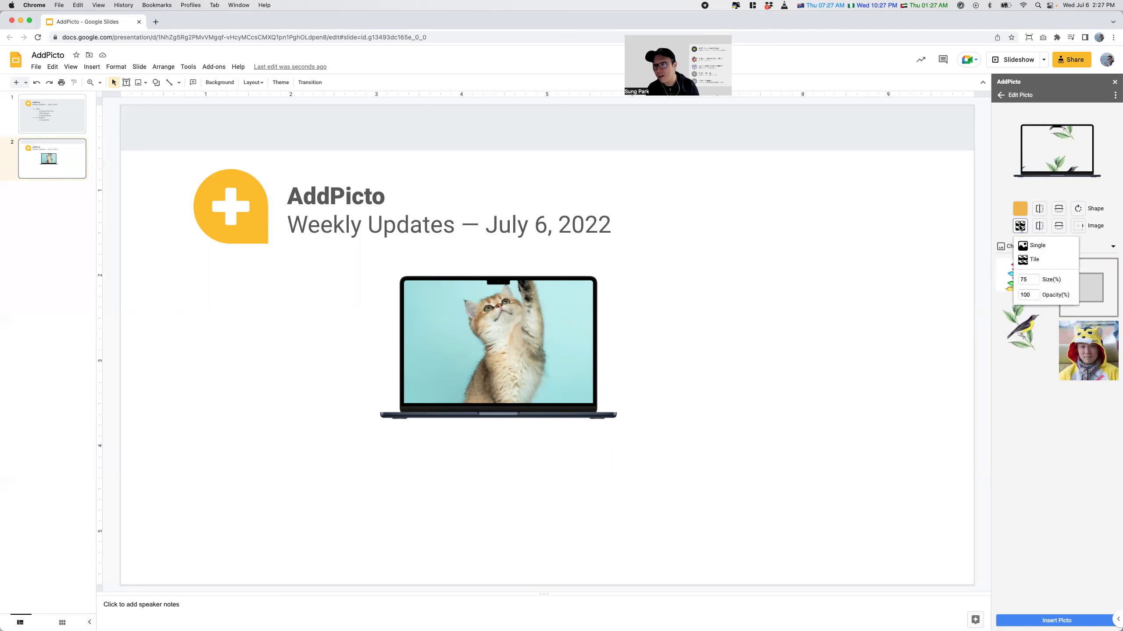
double_click(1025, 279)
text(25)
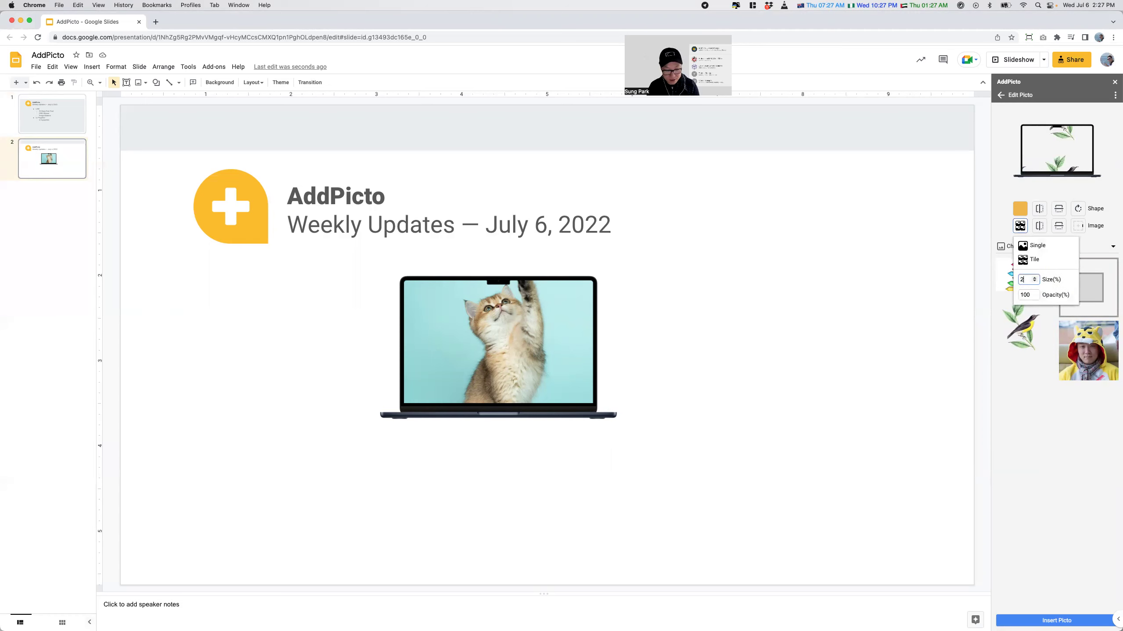
click(1116, 181)
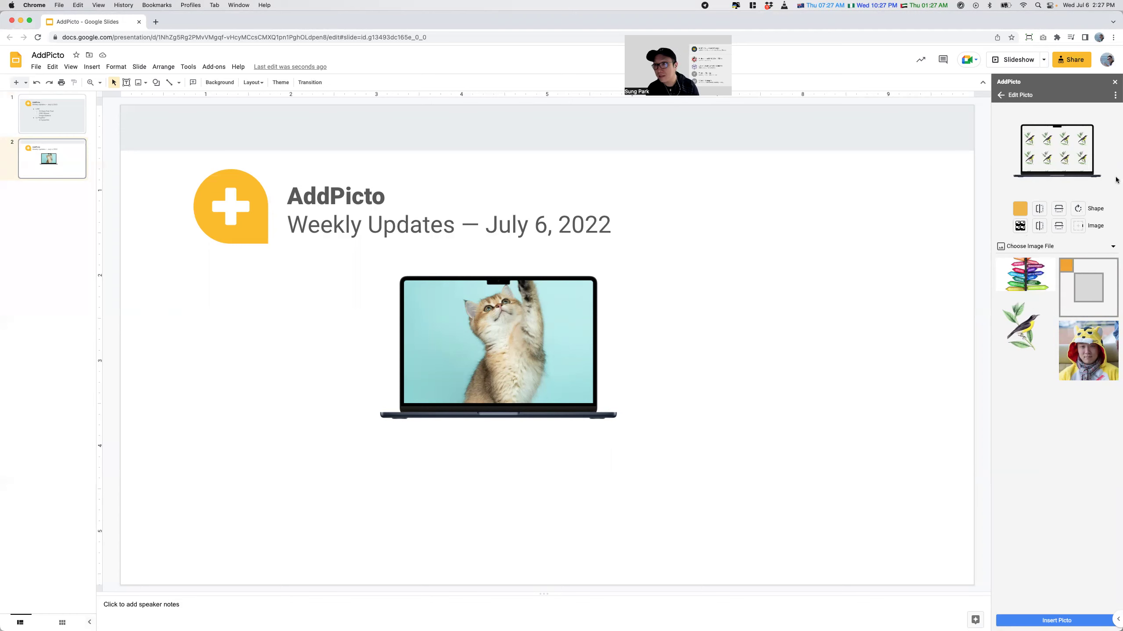
Centre the bird tiles, insert the laptop mockup and place it beside the cat laptop
click(1078, 225)
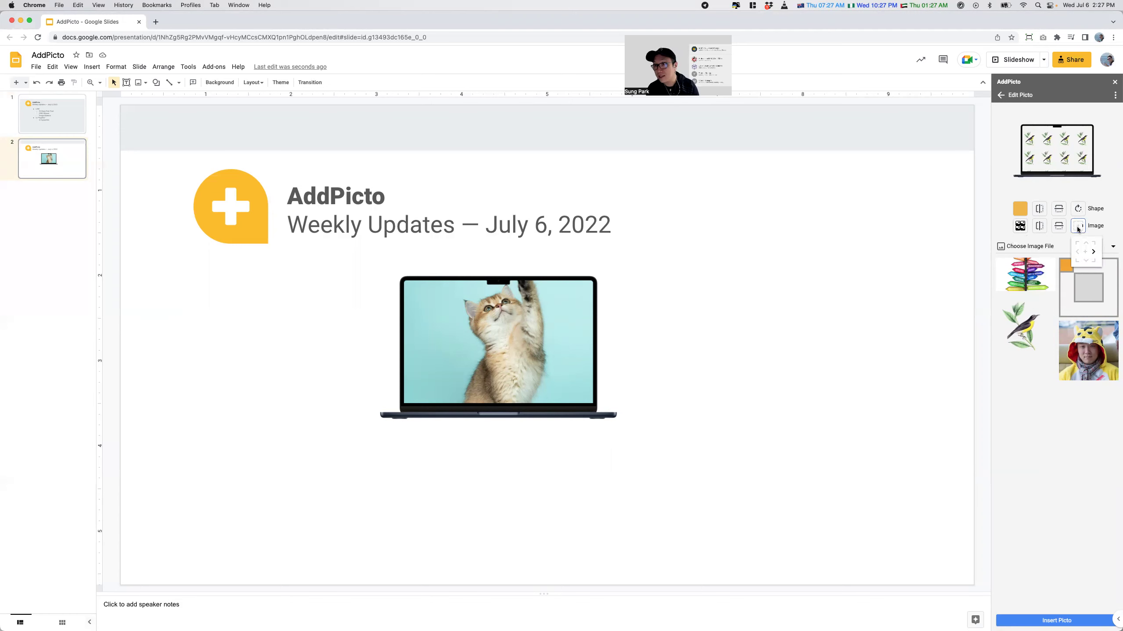
click(1085, 251)
click(1059, 433)
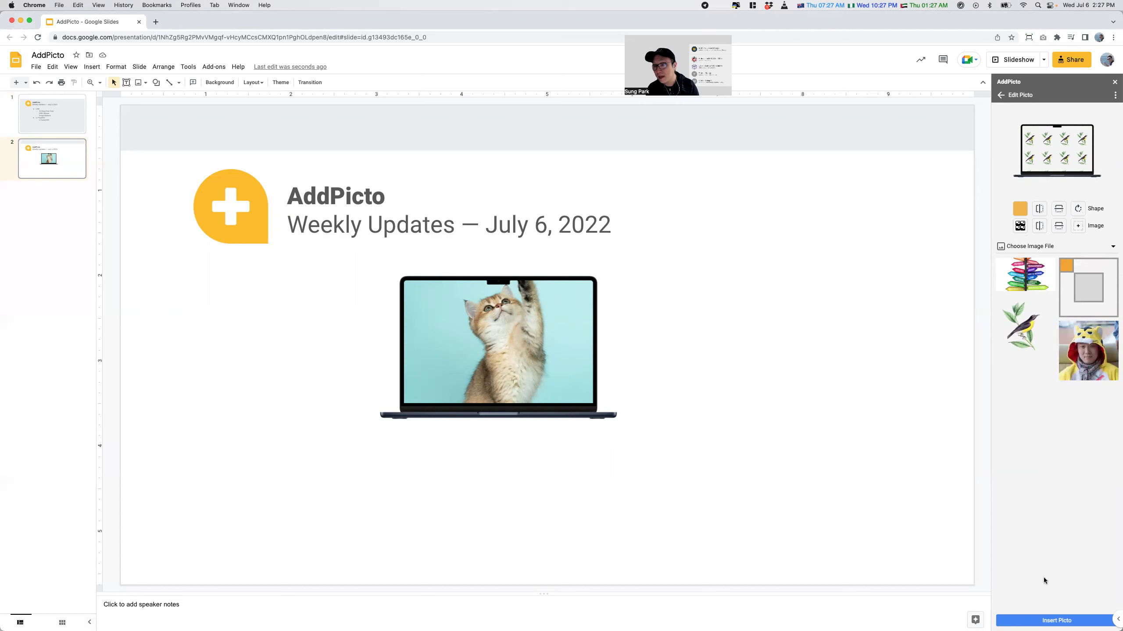
click(1031, 619)
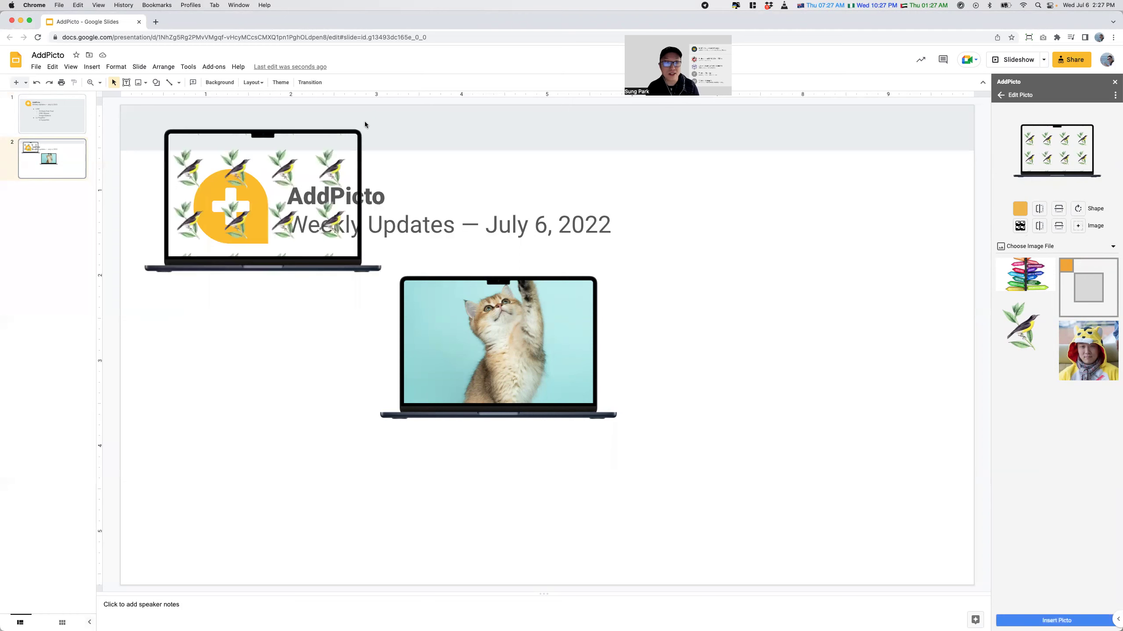
drag(270, 139, 751, 283)
click(767, 463)
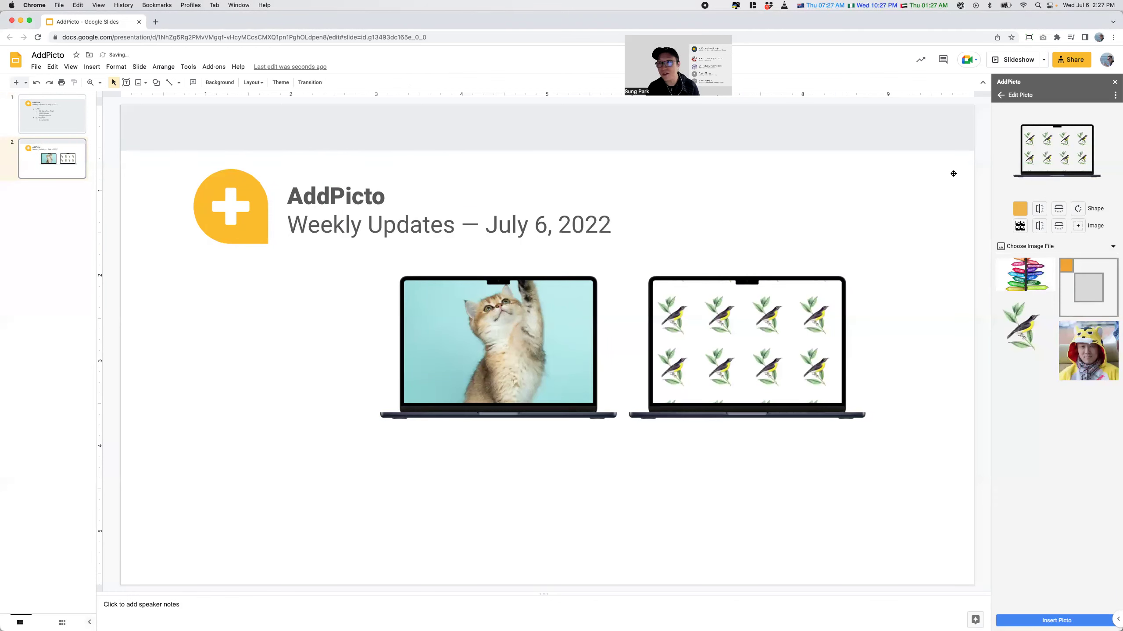
Choose the desktop monitor shape and fill it with an Unsplash kitten photo
click(999, 96)
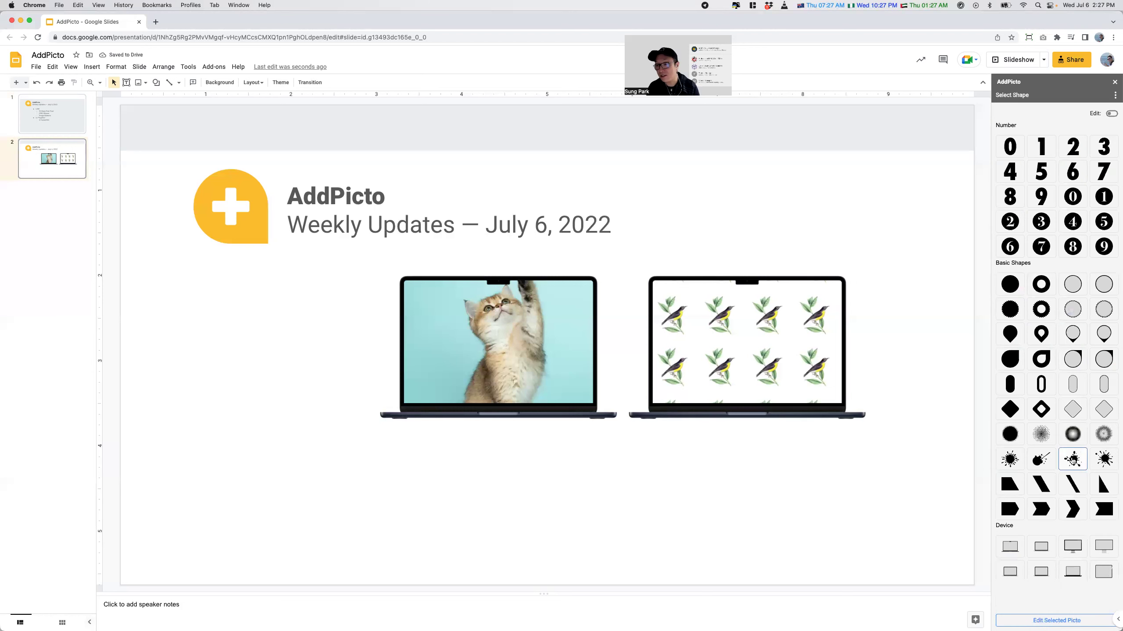
scroll(1068, 472, down, 2)
click(1068, 472)
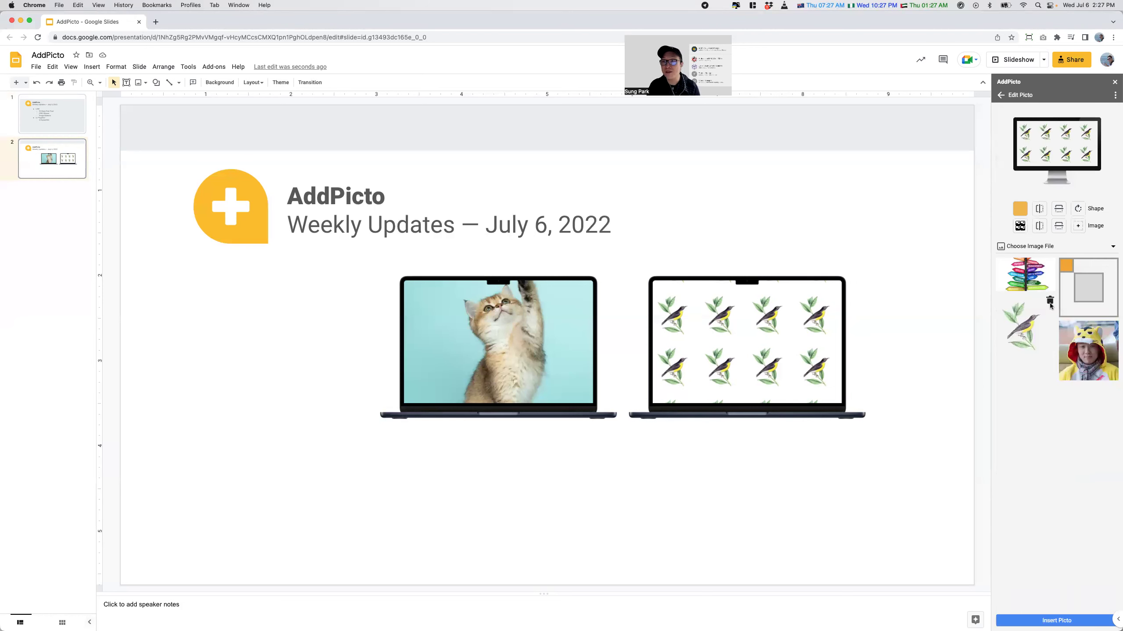
click(1112, 248)
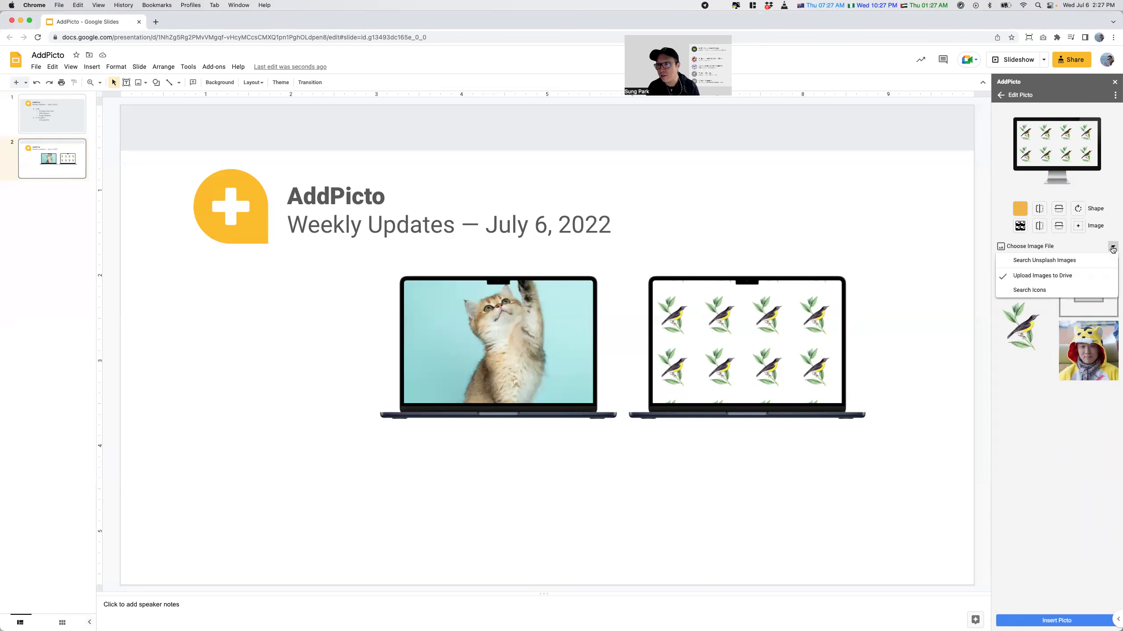
click(1071, 265)
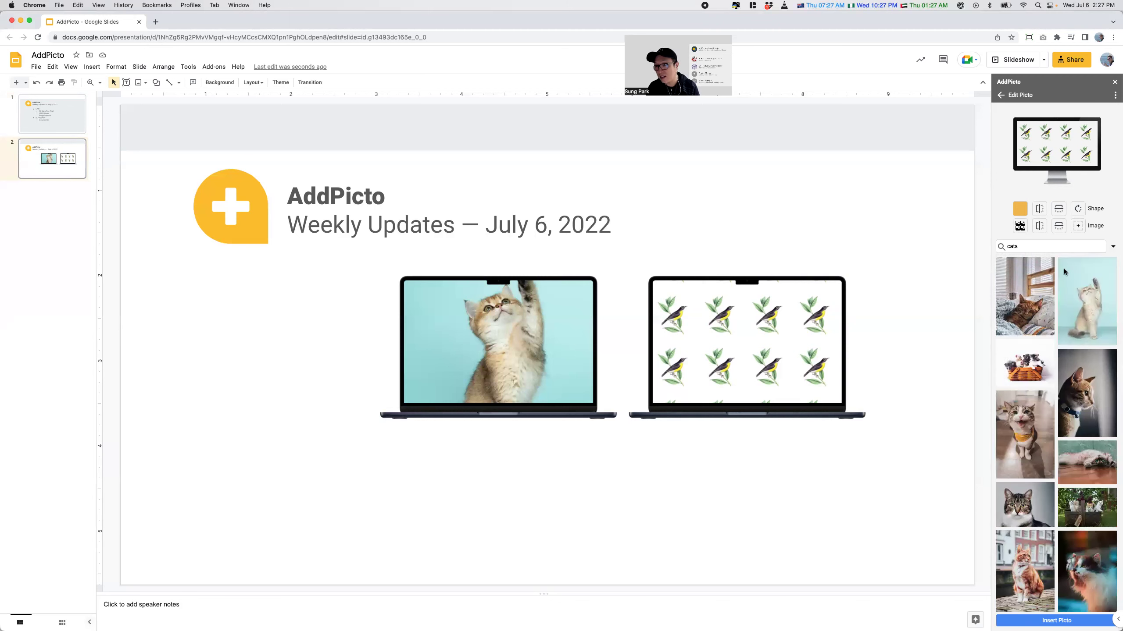
click(1083, 315)
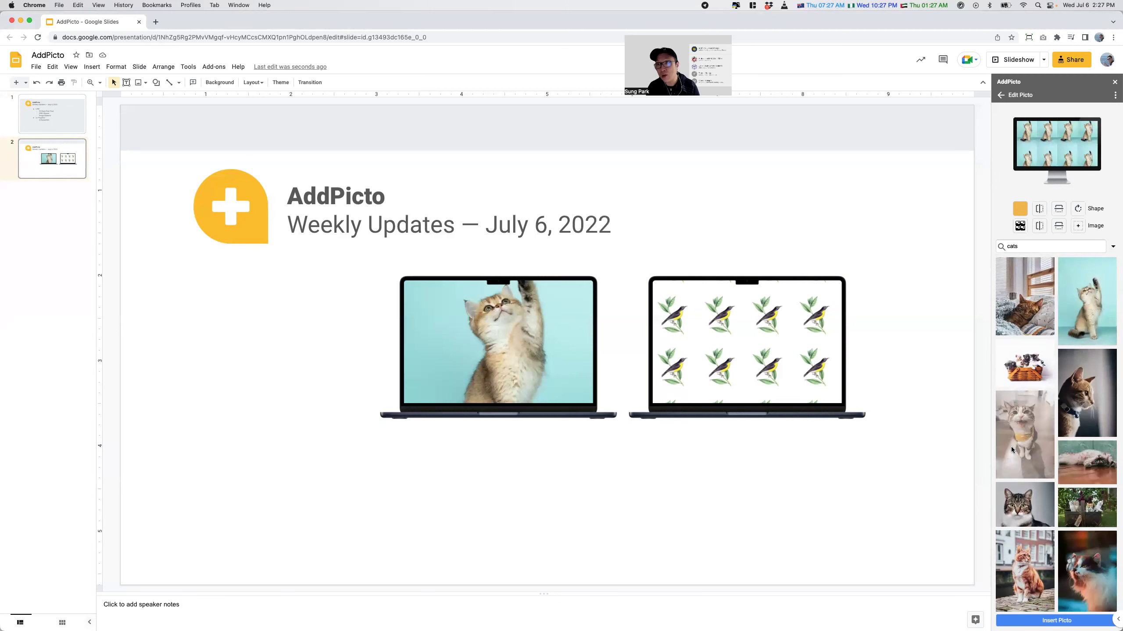
Insert the kitten monitor mockup and move it below the title on the left
click(1040, 622)
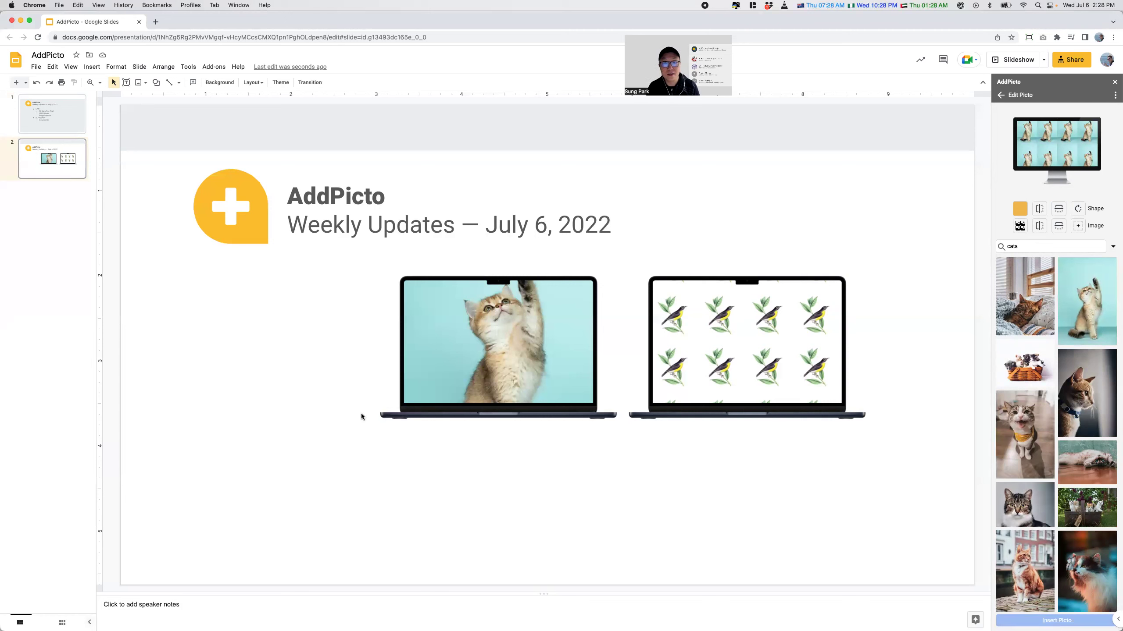
click(251, 228)
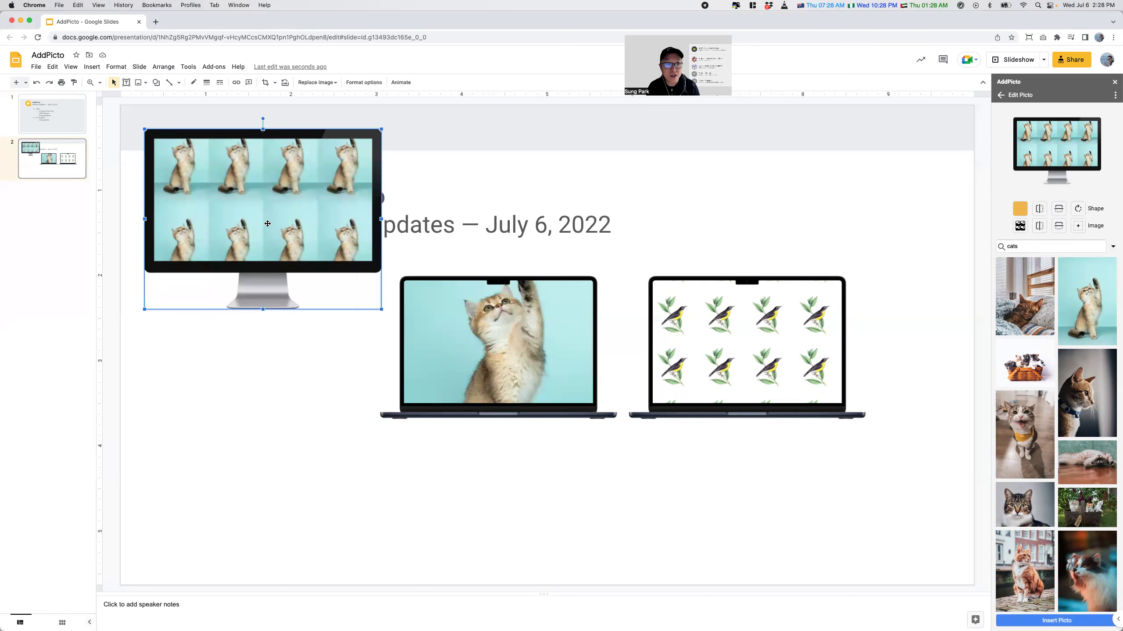
drag(276, 371, 276, 406)
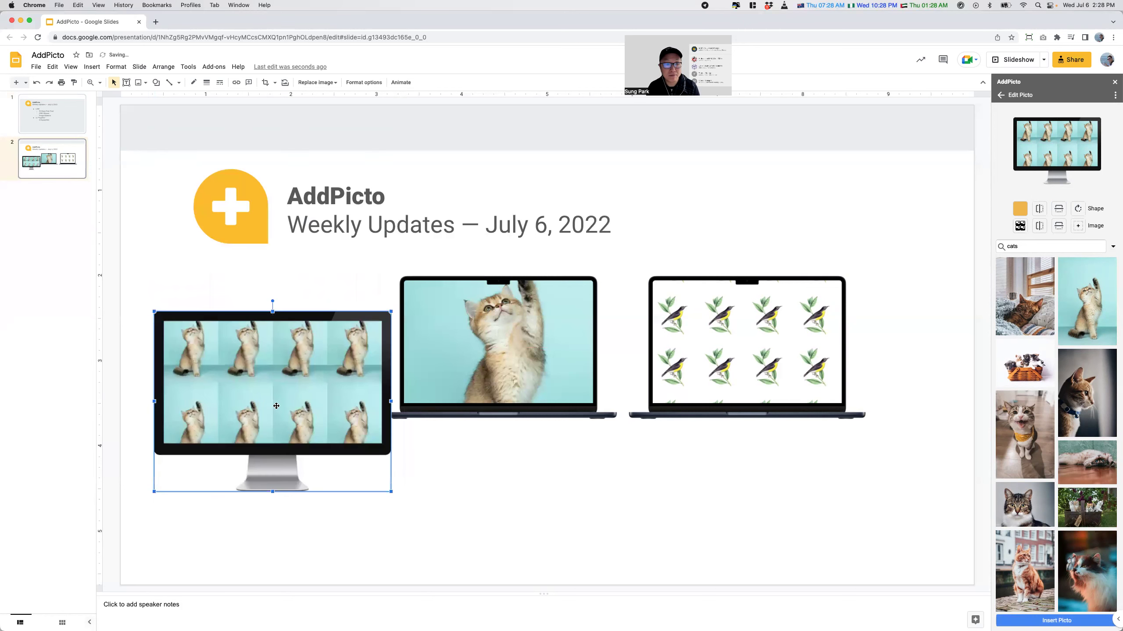
click(547, 523)
Insert a phone-in-hand mockup with the kitten photo and move it to the lower left
click(1001, 96)
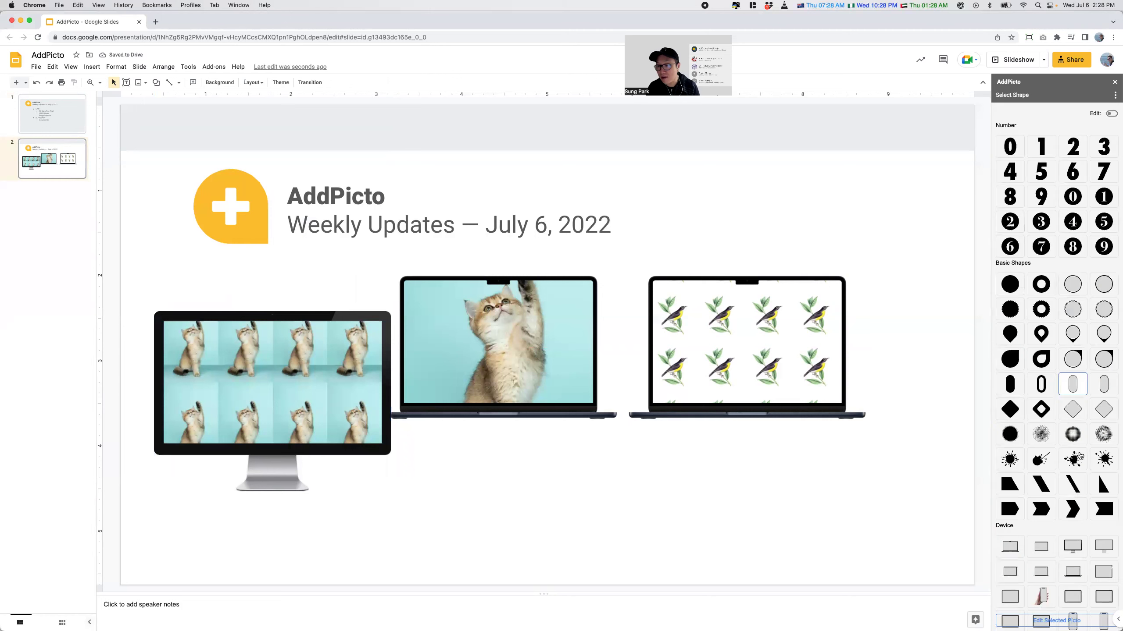
scroll(1062, 529, down, 5)
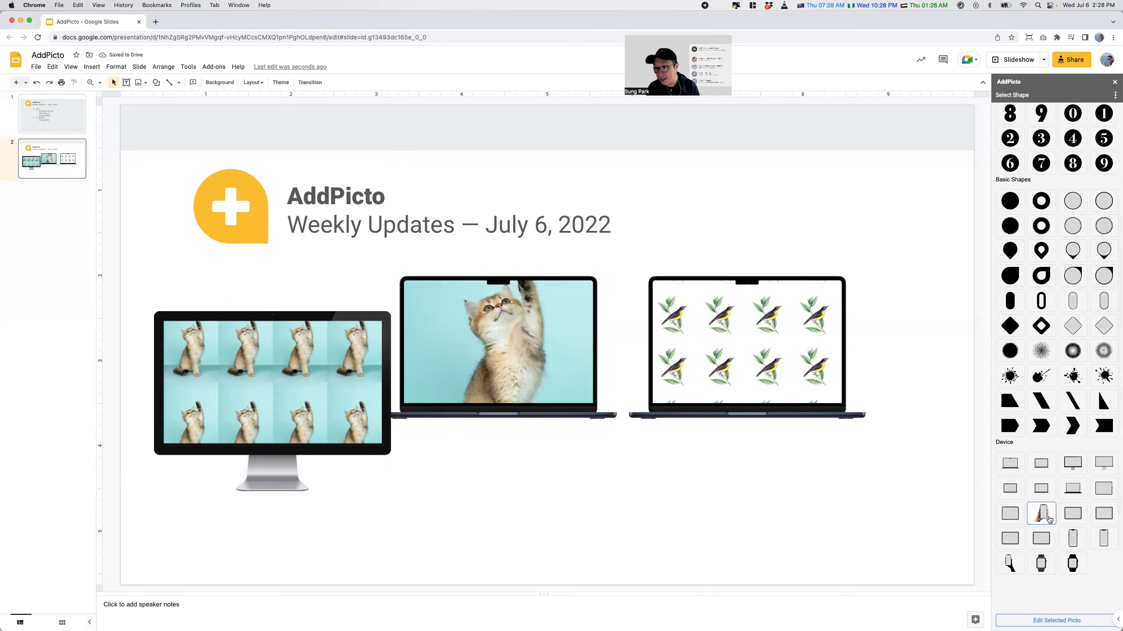
click(1048, 521)
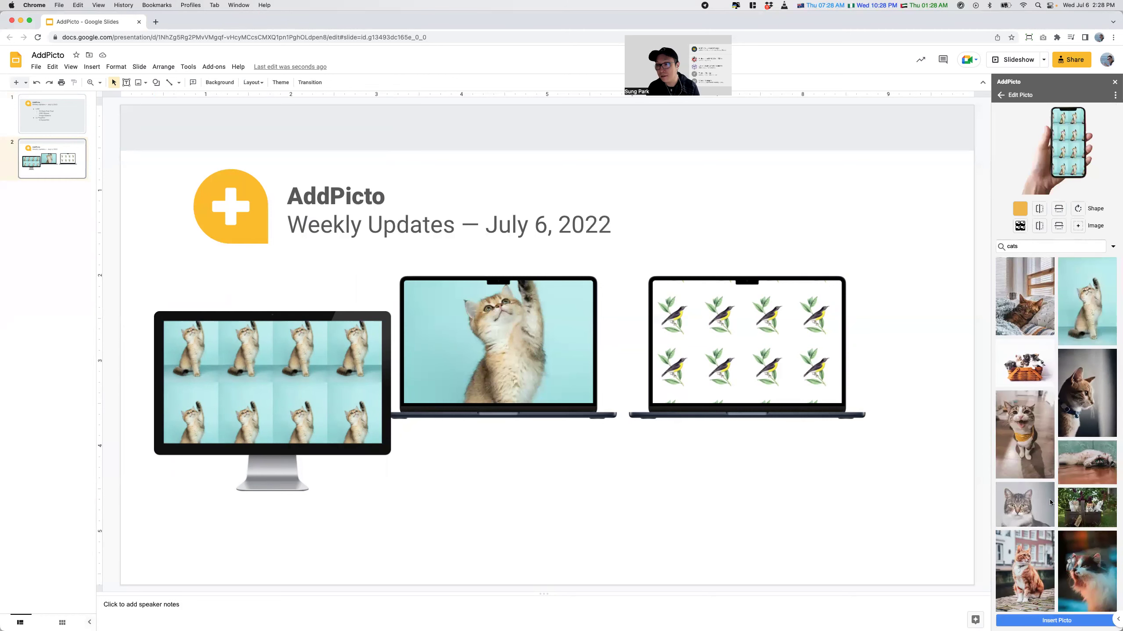
click(1070, 623)
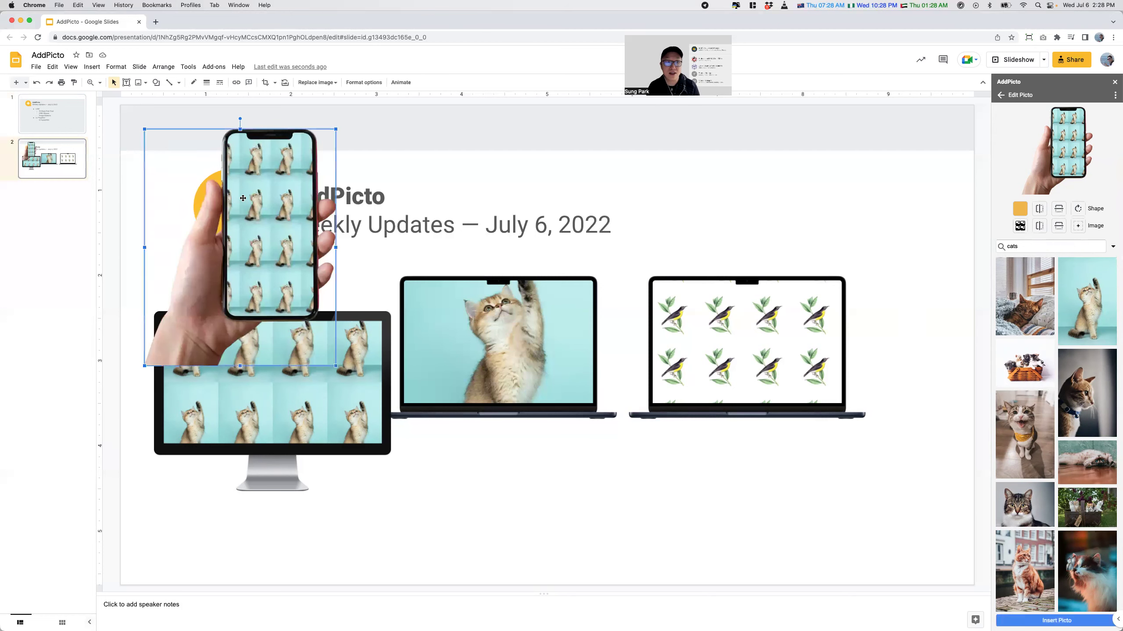
drag(250, 217, 316, 433)
click(566, 531)
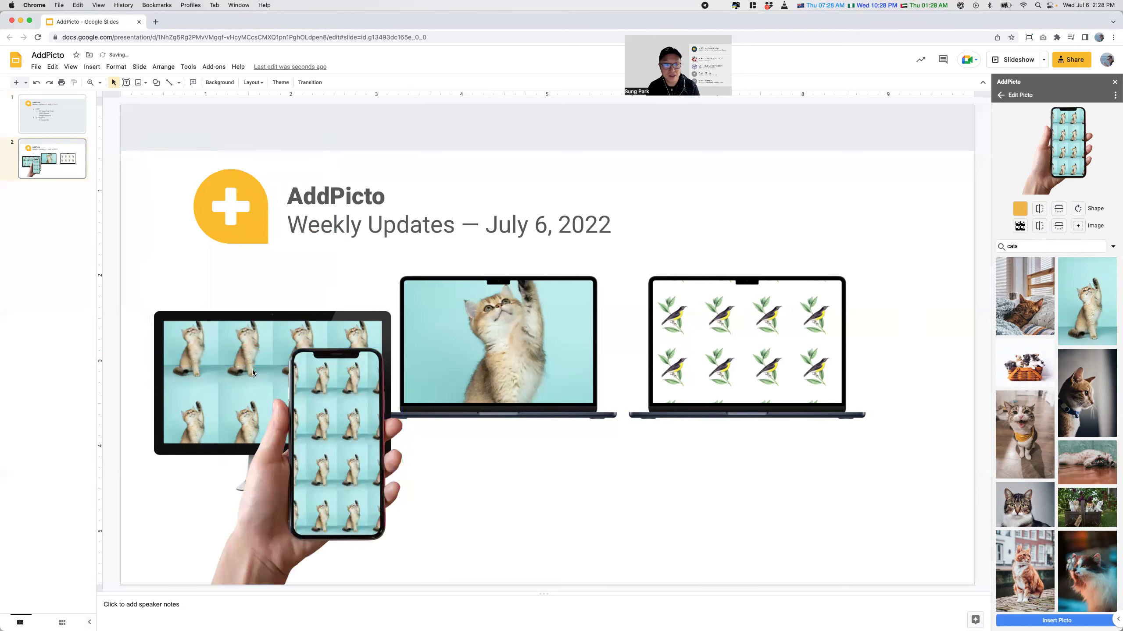
Move the monitor over the laptops and delete the bird laptop
click(238, 371)
click(184, 343)
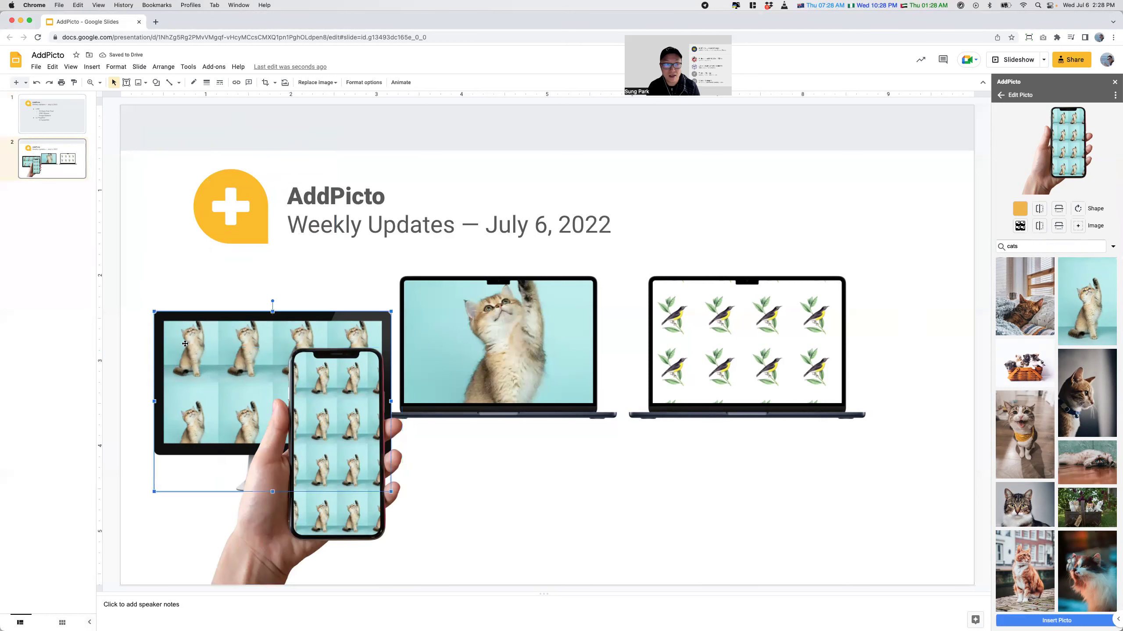
drag(185, 343, 580, 302)
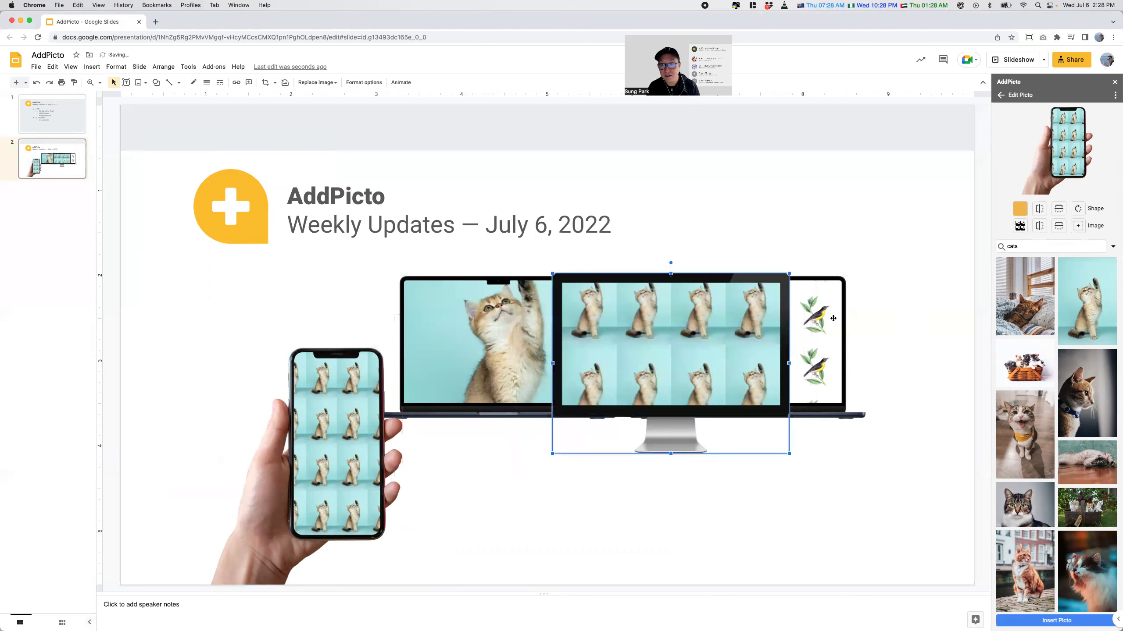
click(830, 318)
key(BackSpace)
Enlarge the kitten monitor from its top-left corner and place it at the upper right
click(747, 334)
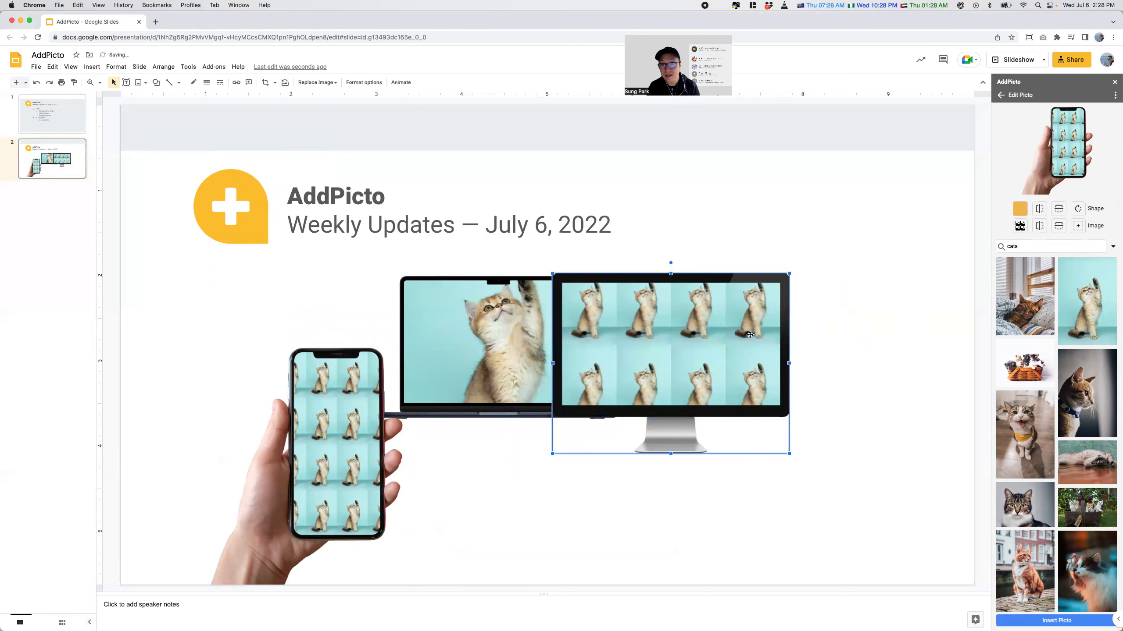
drag(747, 334, 890, 315)
click(543, 346)
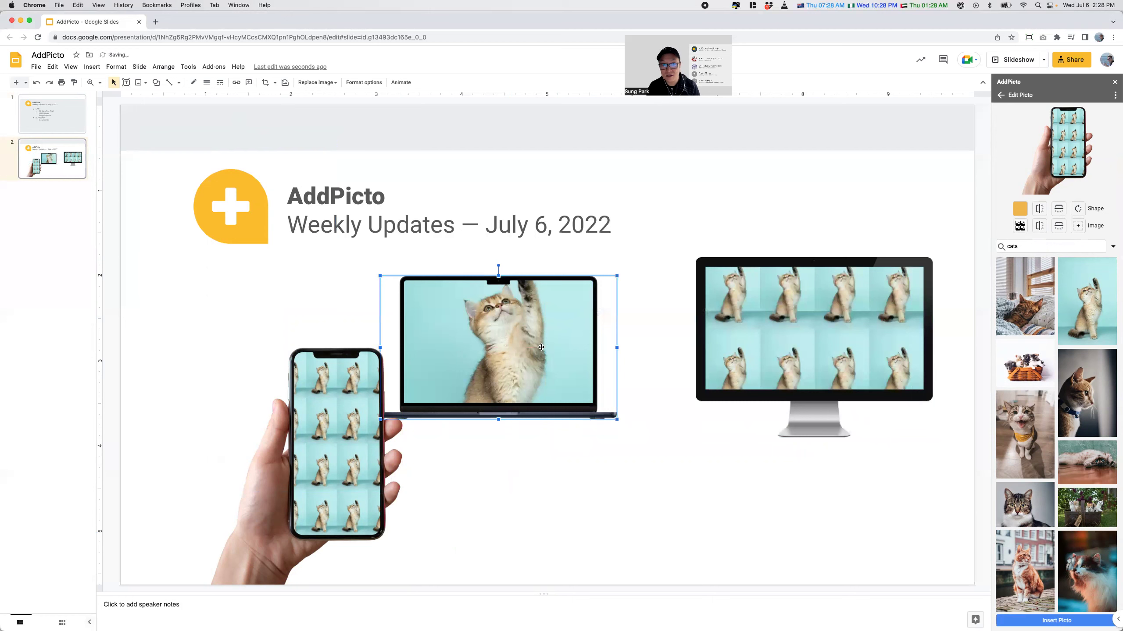
click(794, 345)
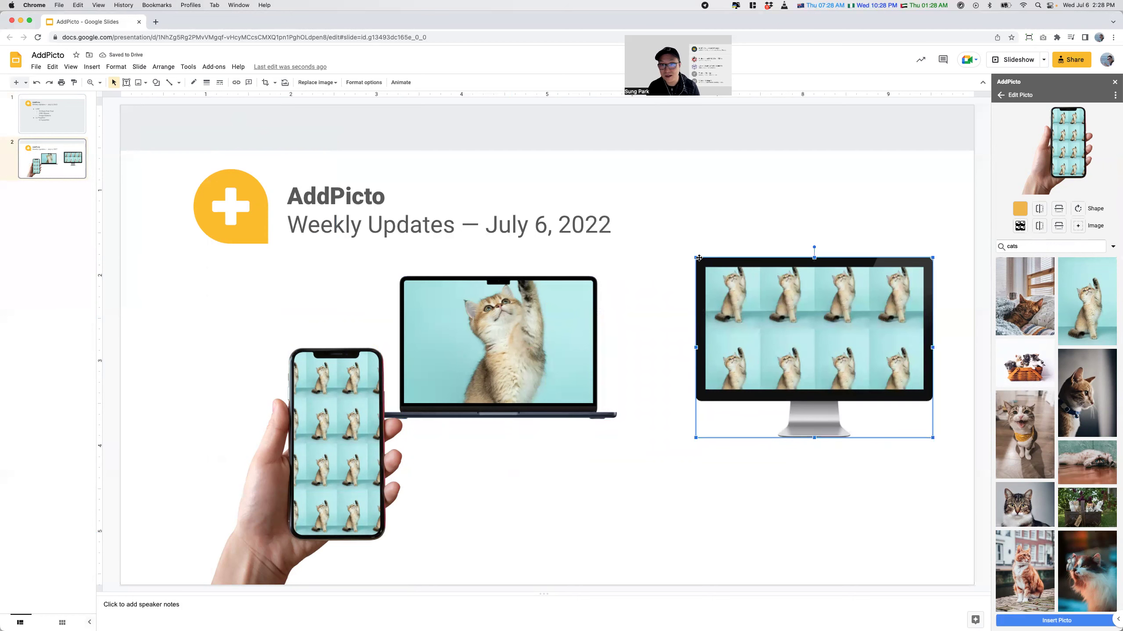
drag(696, 257, 631, 209)
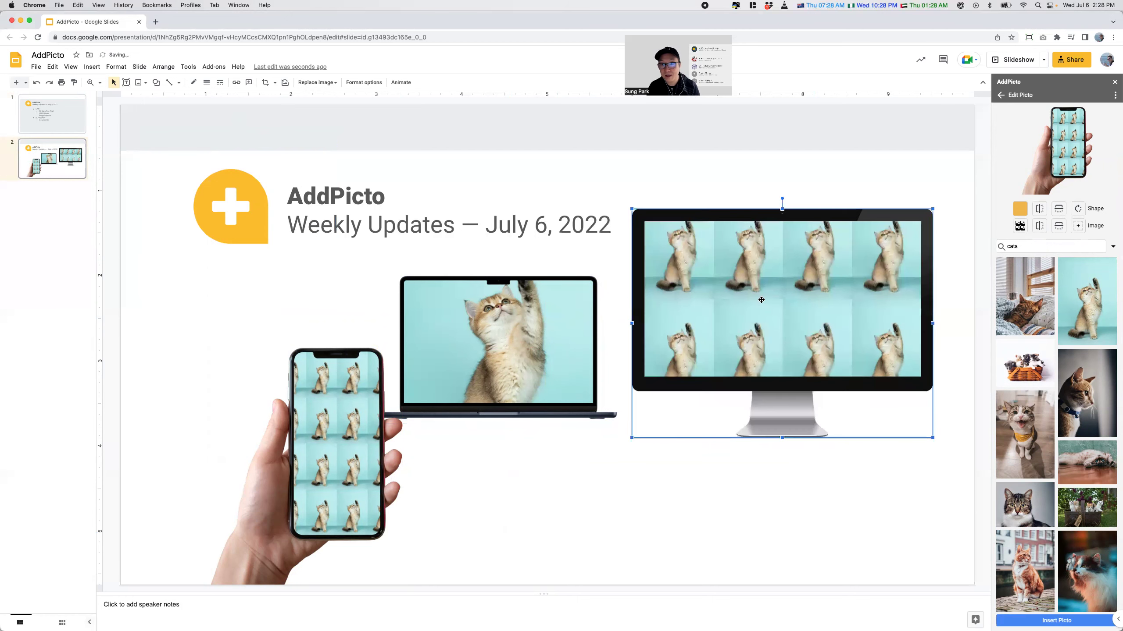
drag(761, 300, 781, 281)
click(703, 476)
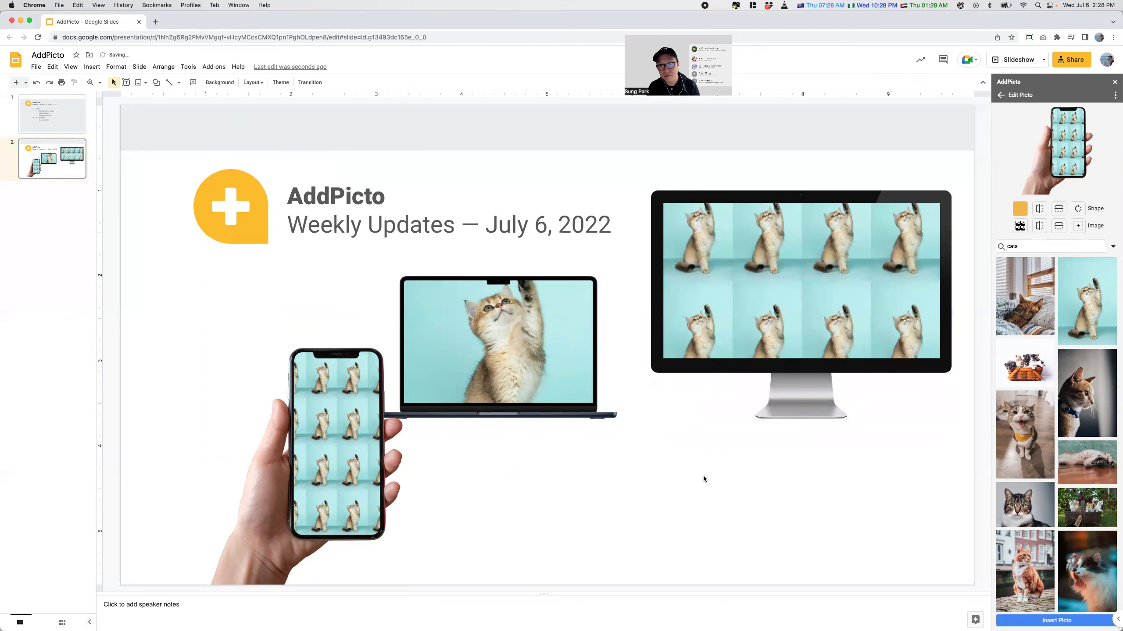
click(1002, 66)
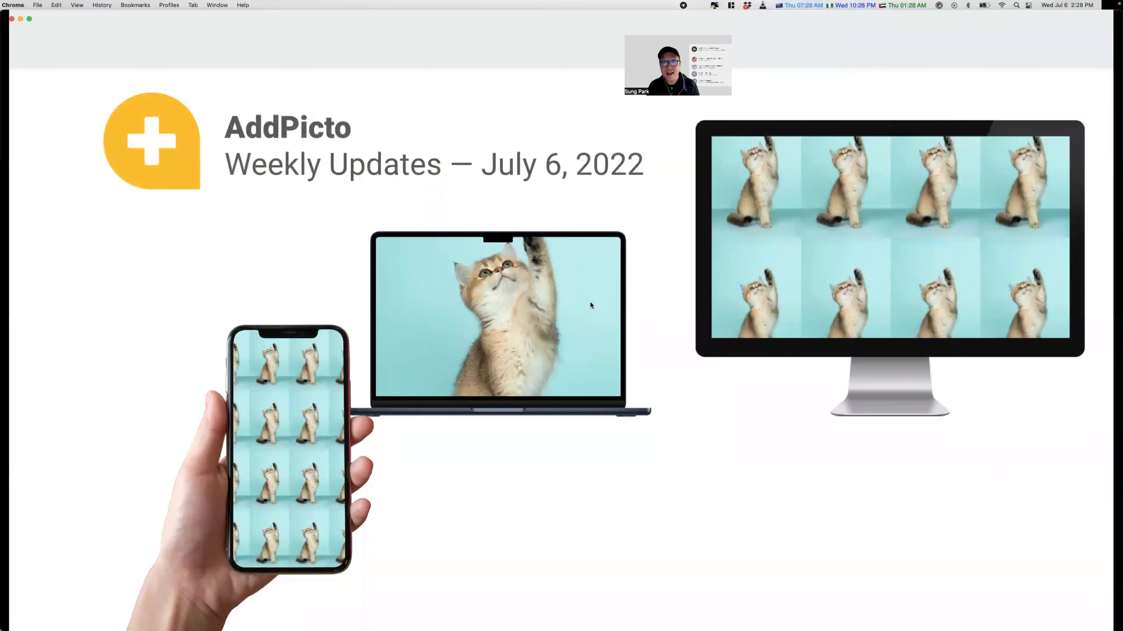
key(Escape)
Return to slide 1 with the AddPicto weekly updates list
click(49, 118)
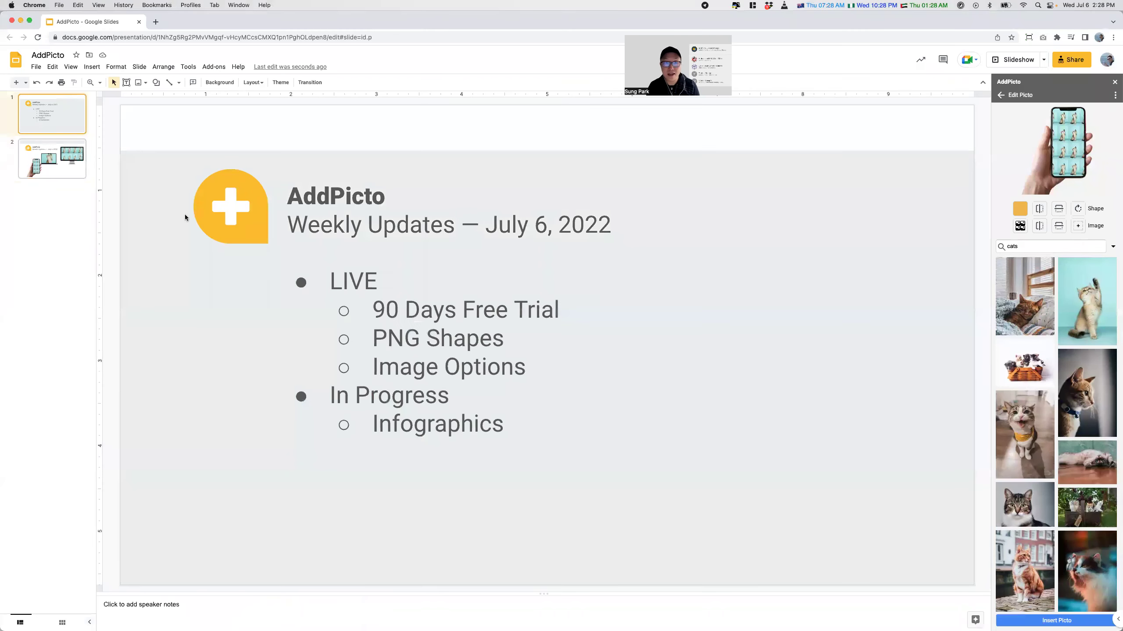